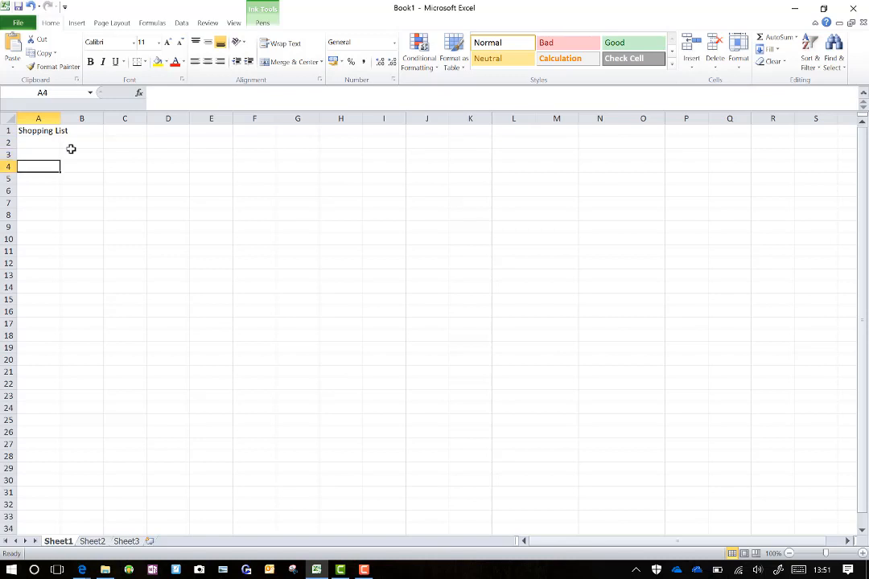
Enter the column headings Item, Price, Quantity and Total in cells A3 to D3
key(Up)
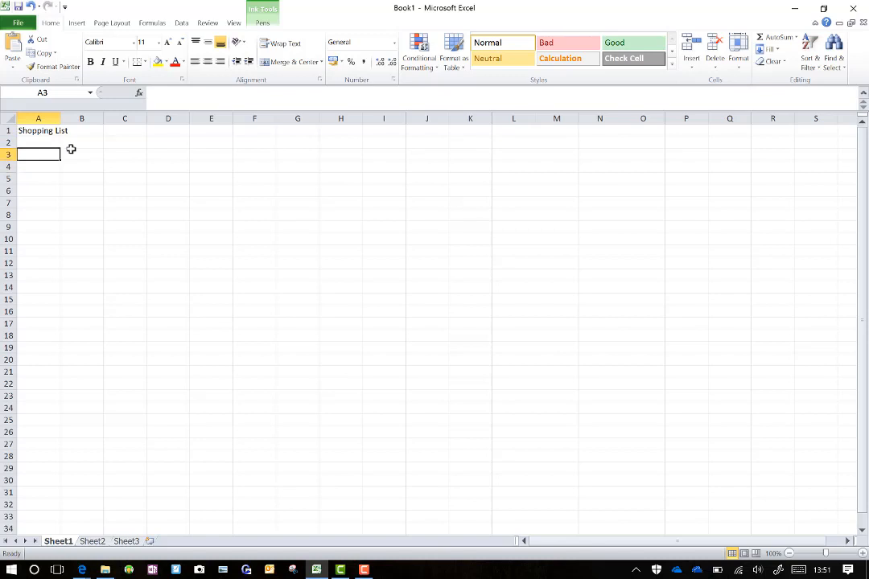
text(Item)
key(Tab)
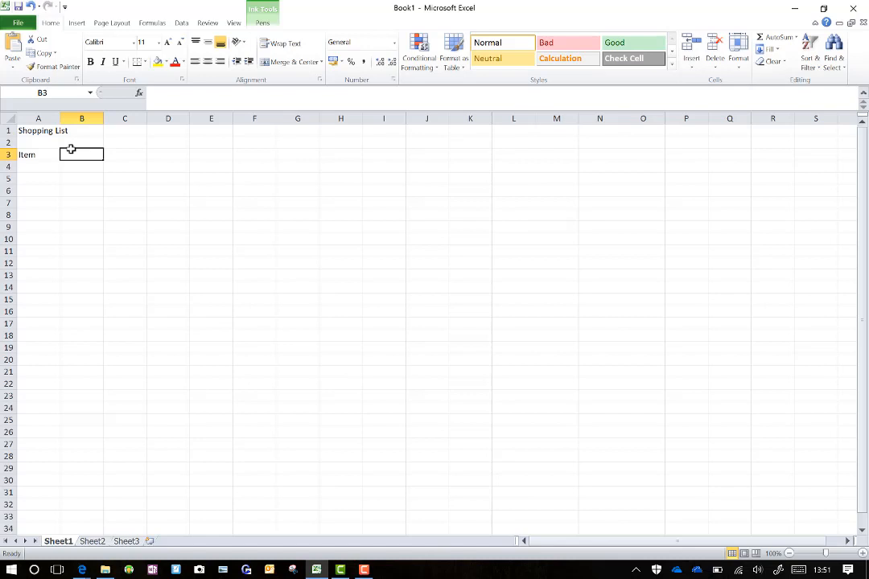
text(Price)
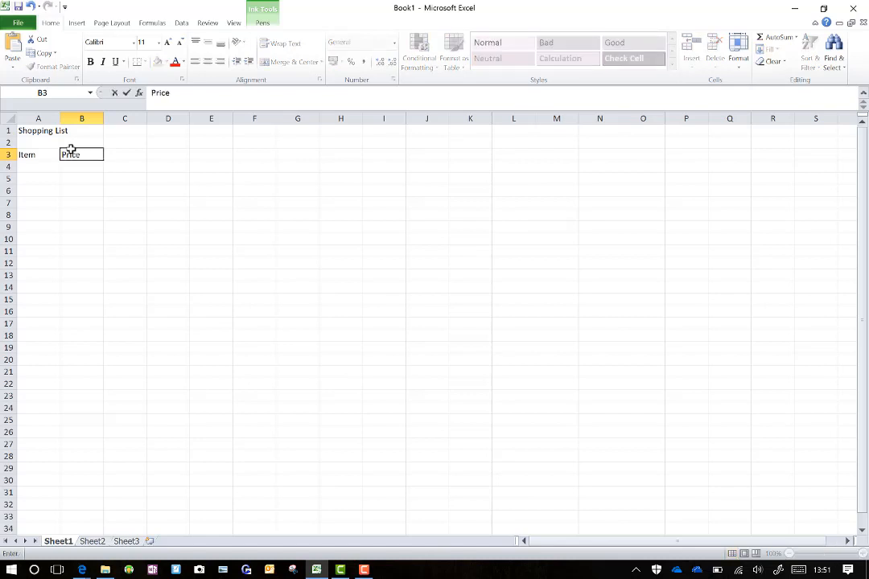
key(Tab)
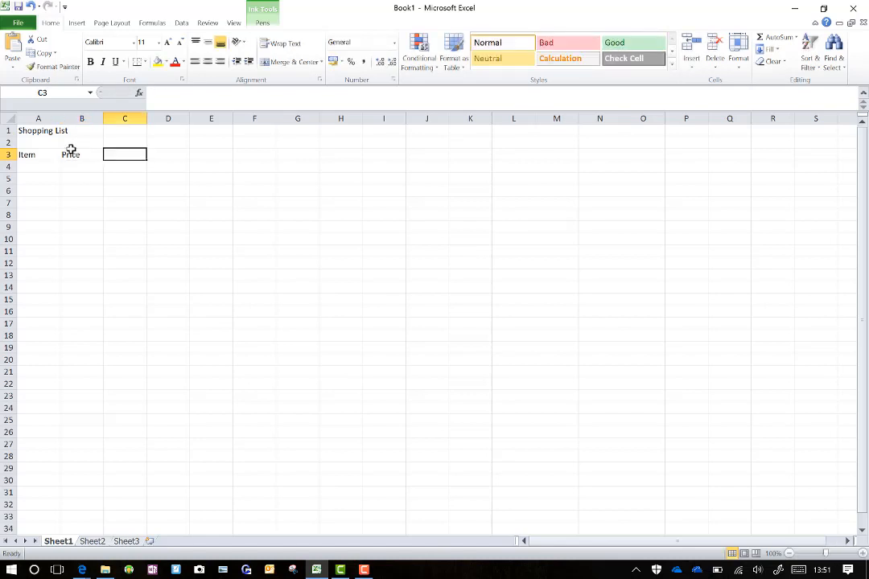
text(Quan)
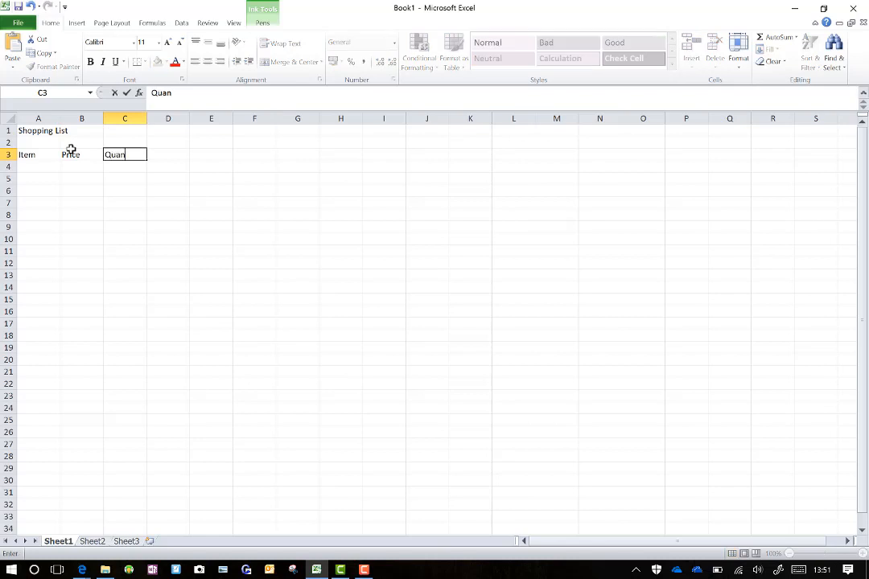
text(tity)
key(Tab)
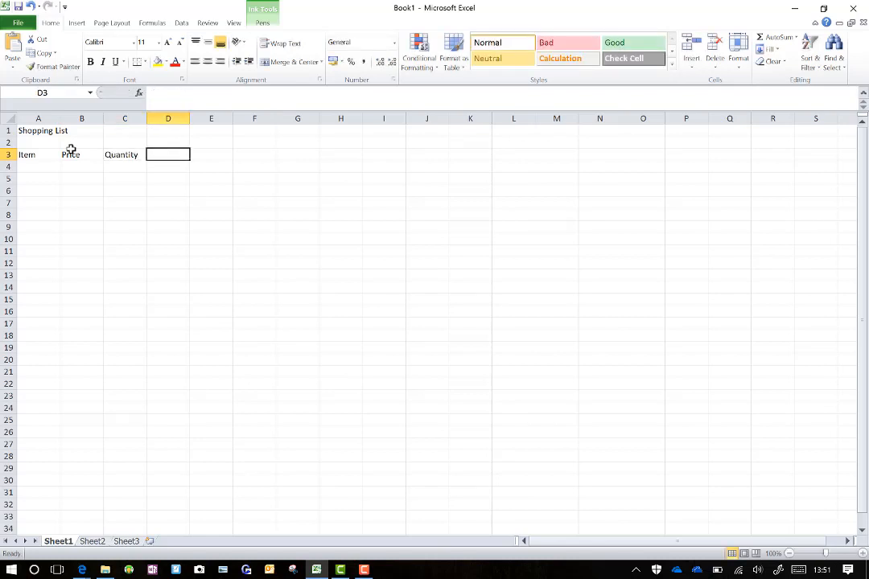
text(Total)
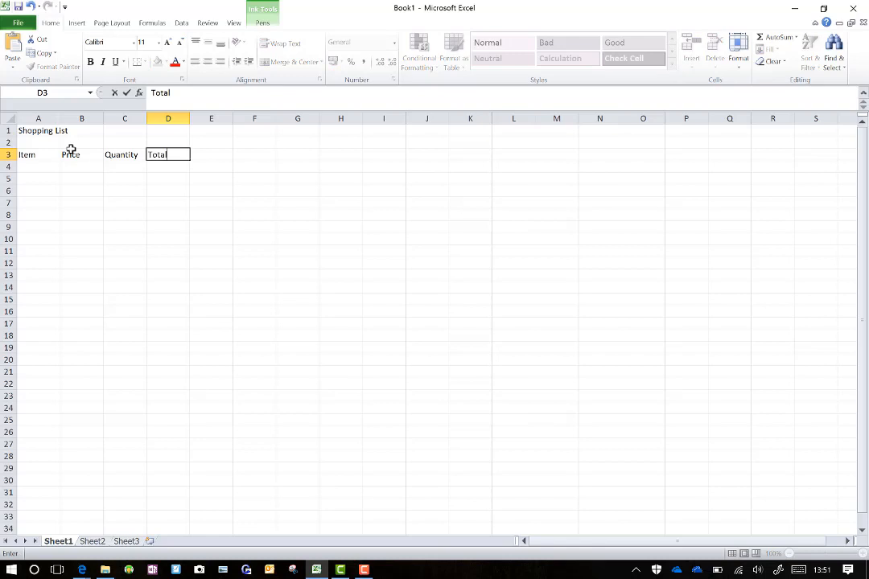
key(Return)
key(Left)
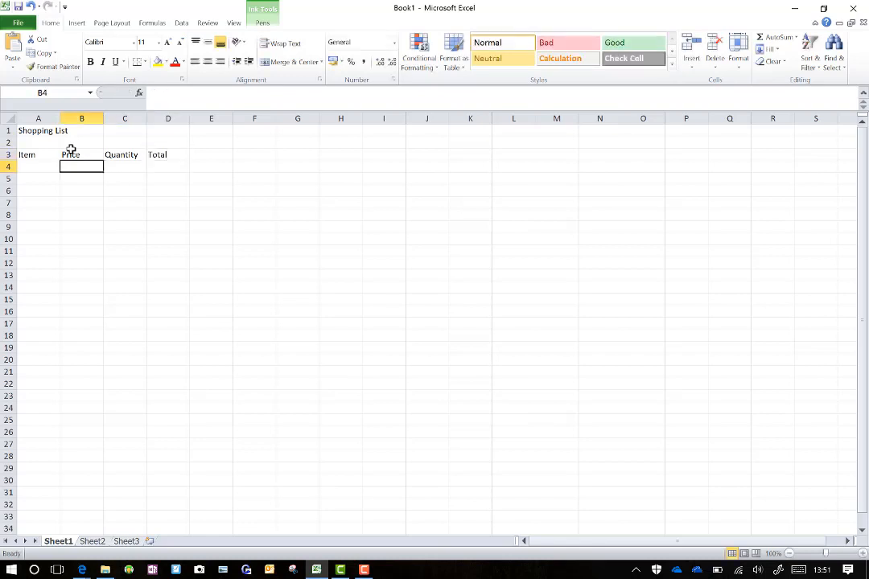
key(Left)
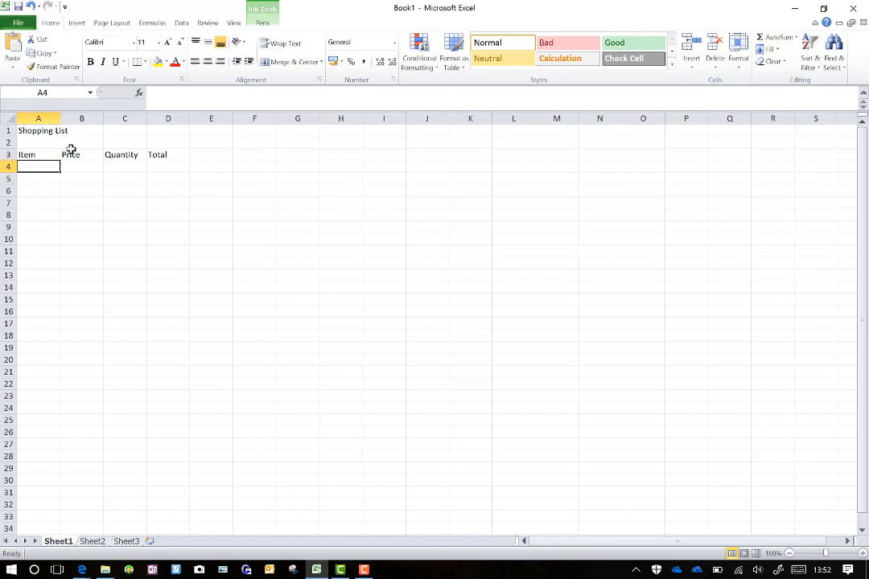
key(Right)
key(Left)
key(Right)
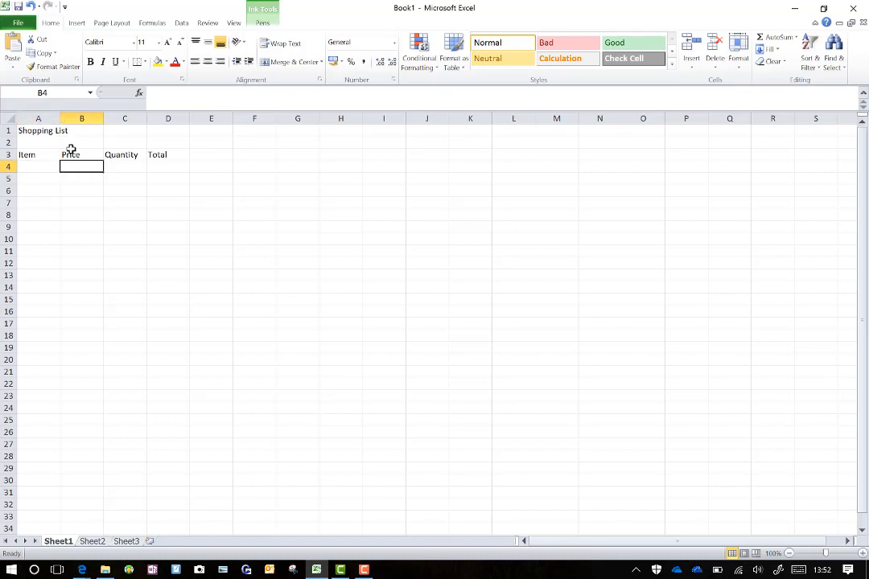
key(Left)
click(44, 118)
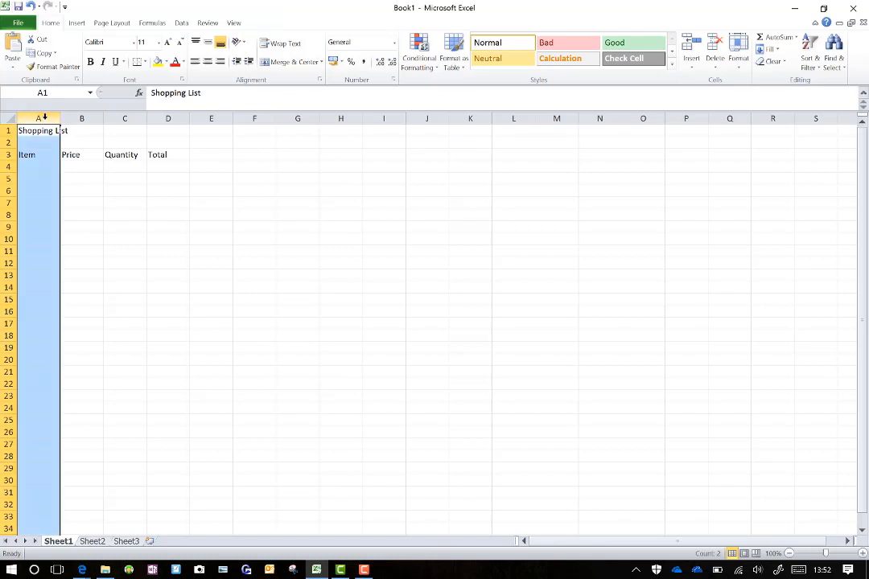
click(69, 118)
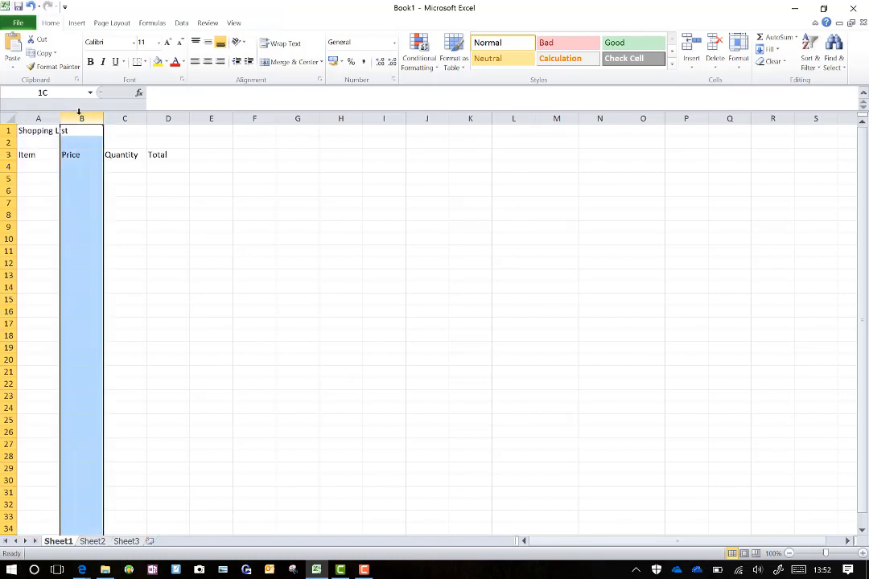
Widen column A to roughly three and a half times its default width
click(34, 155)
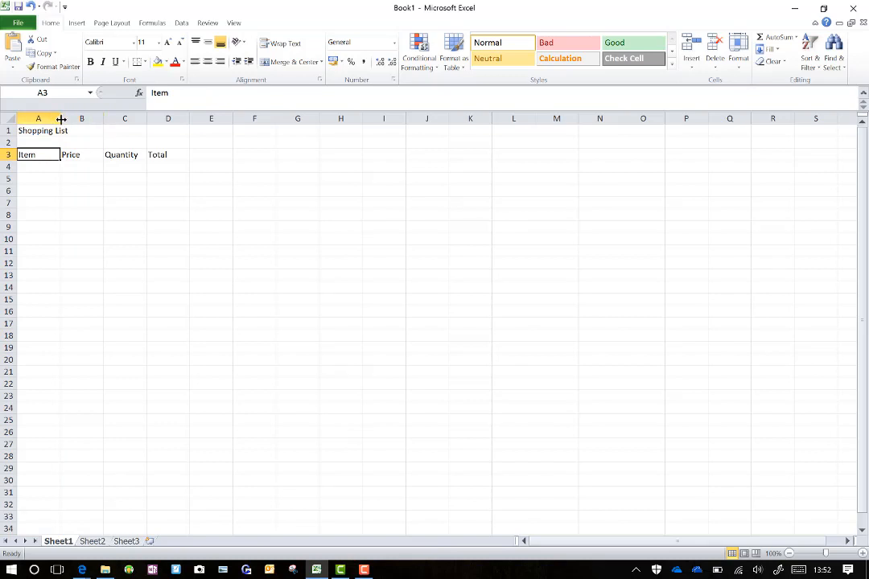
drag(61, 119, 168, 119)
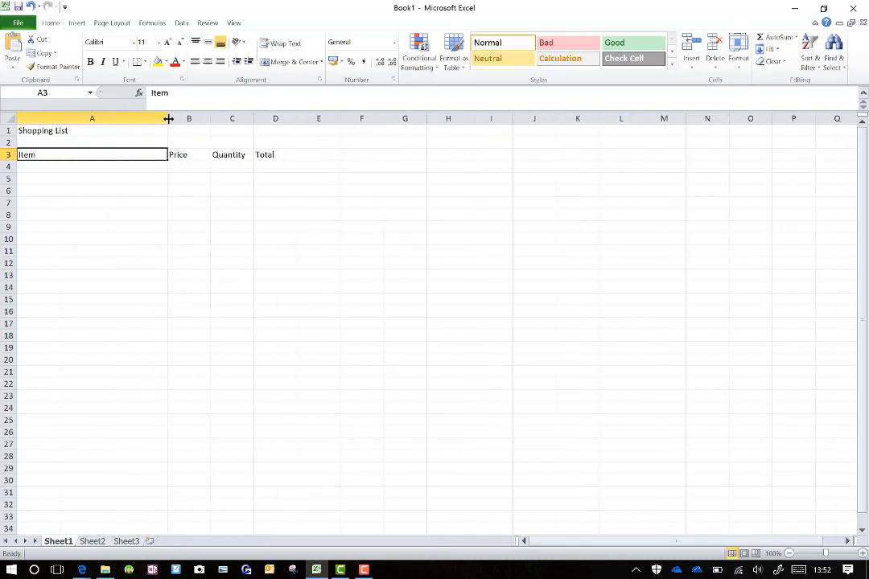
click(147, 203)
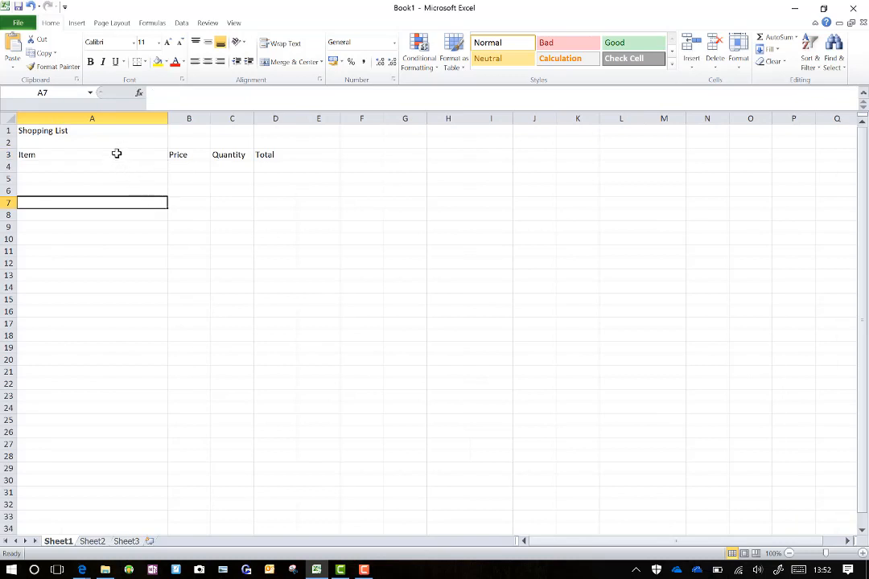
Make the headings in A3:D3 bold and zoom the sheet to fit that selection
drag(116, 153, 272, 154)
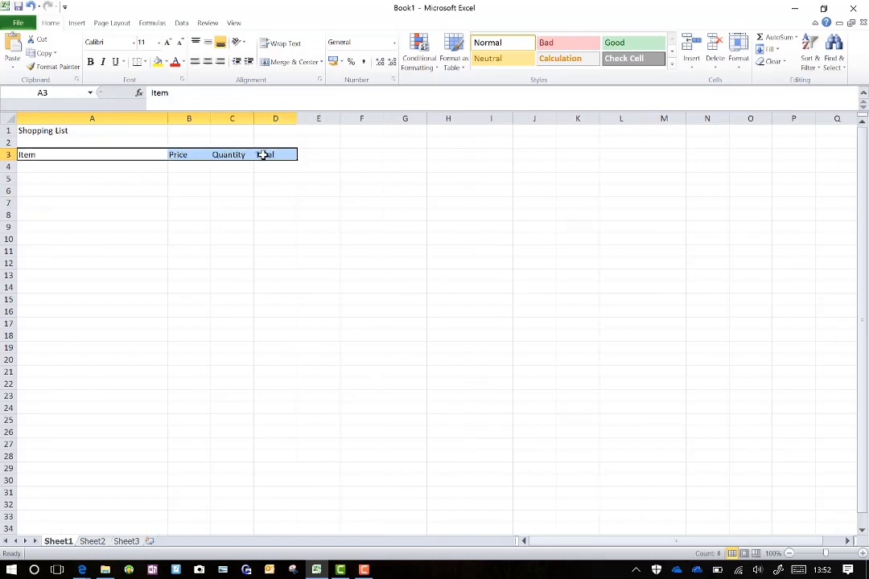
click(90, 62)
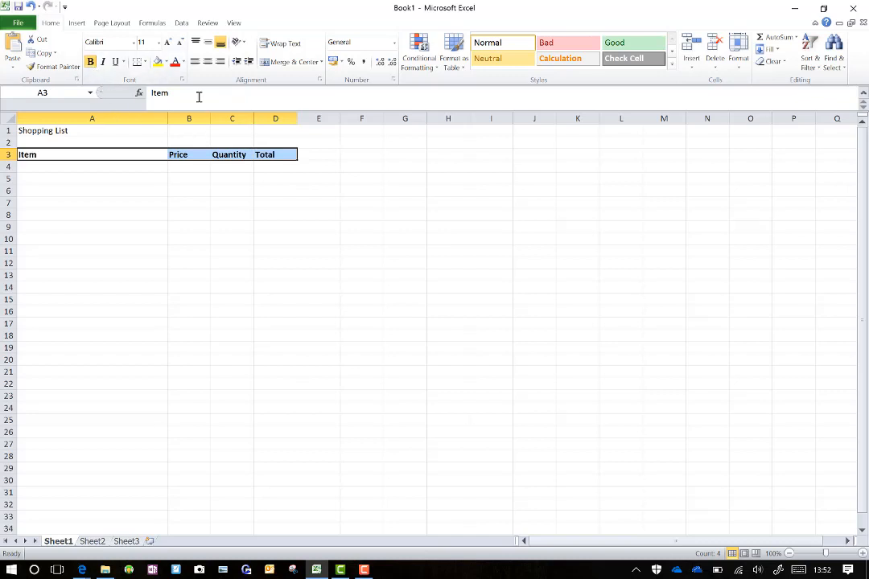
click(233, 21)
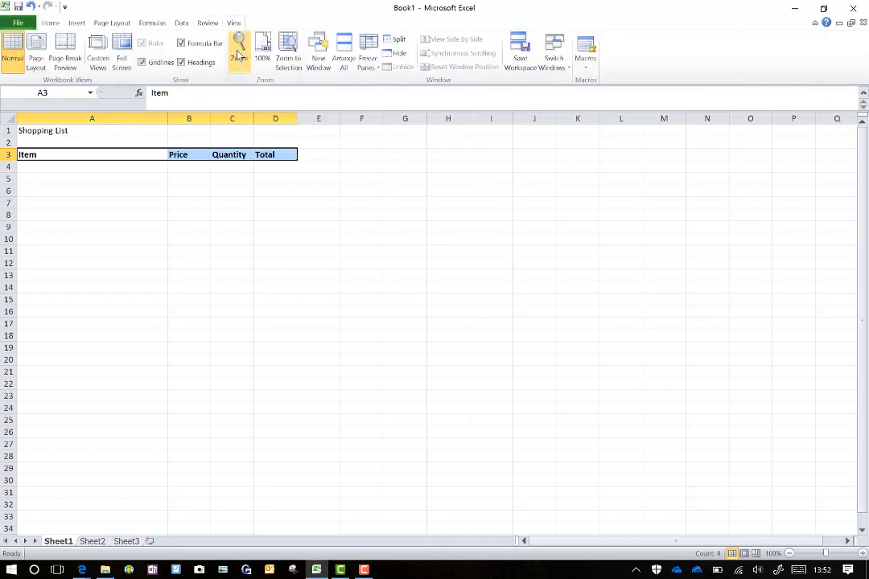
click(288, 52)
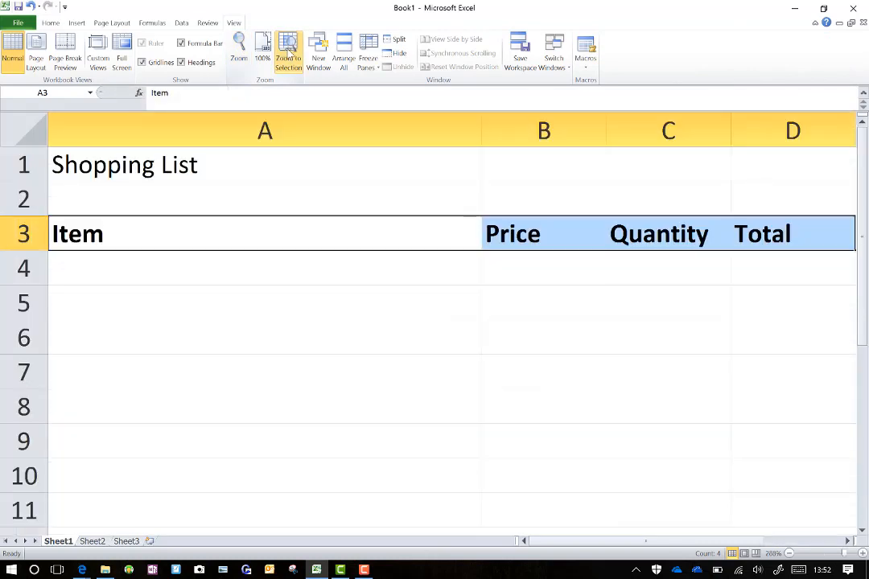
List the items Pencils, Pens, Rubbers and Rulers in cells A4 to A7 under the Item heading
click(206, 264)
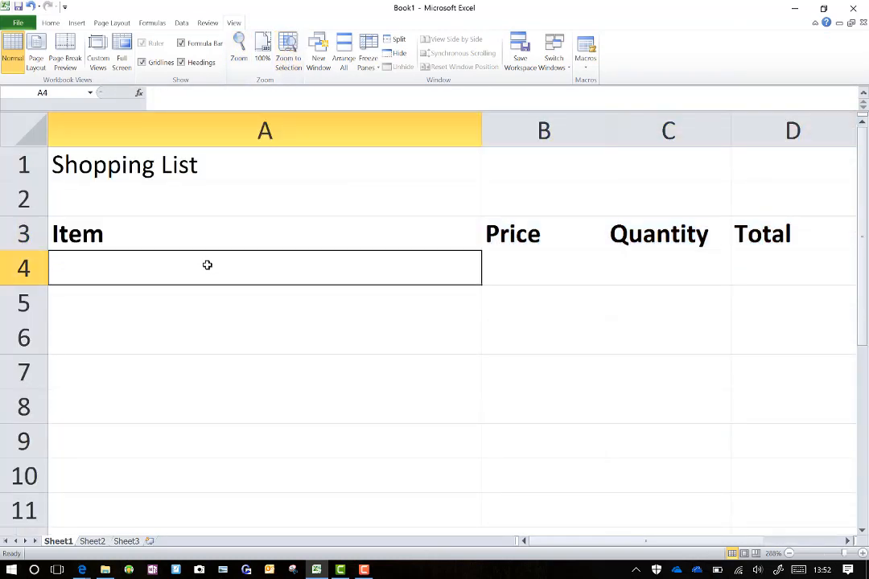
text(Pencils)
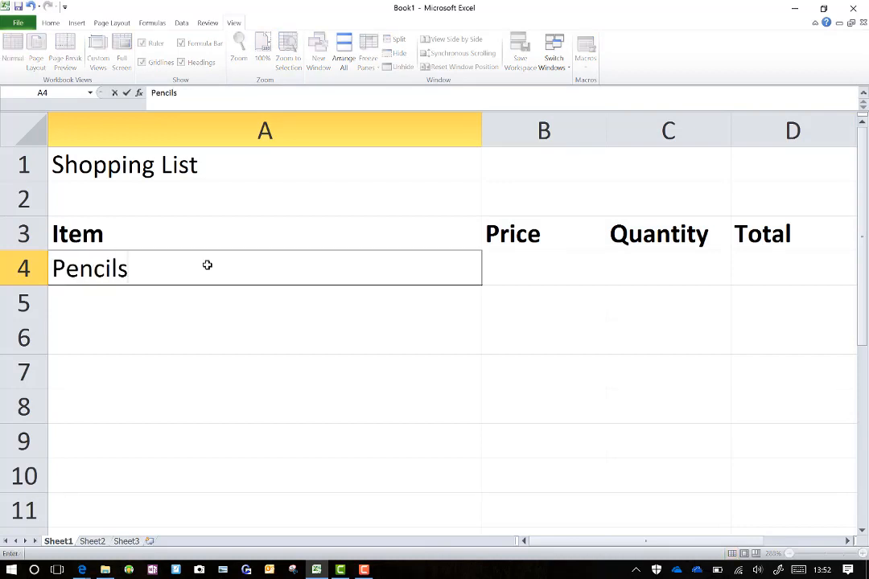
key(Return)
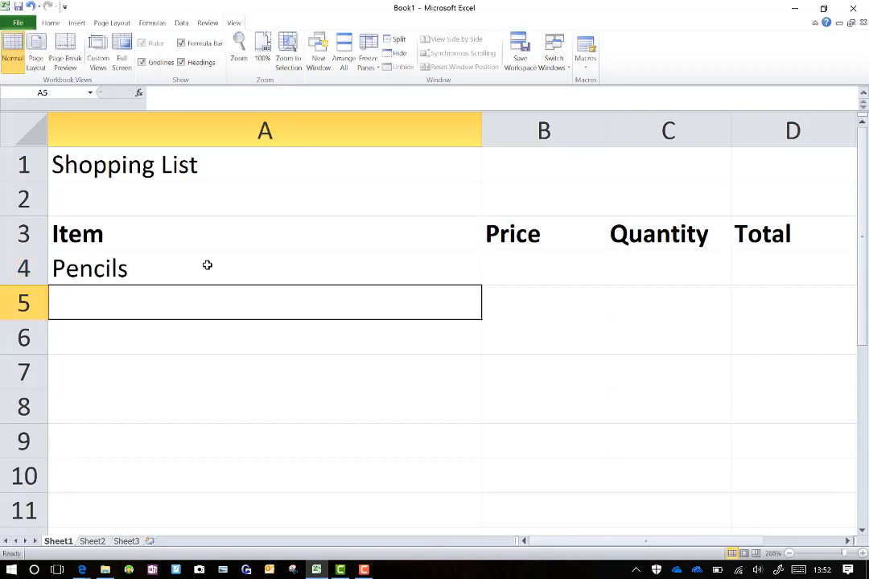
text(Pens)
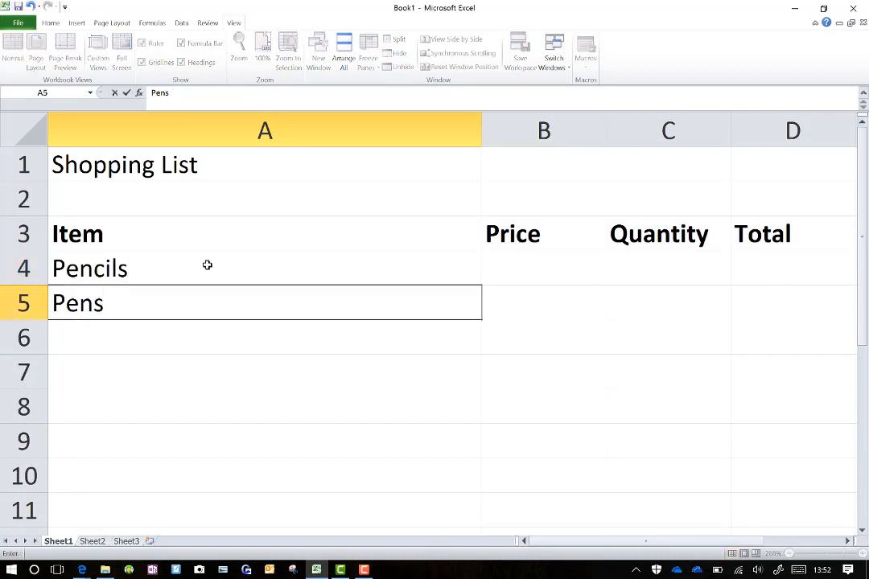
key(Return)
text(Rubbers)
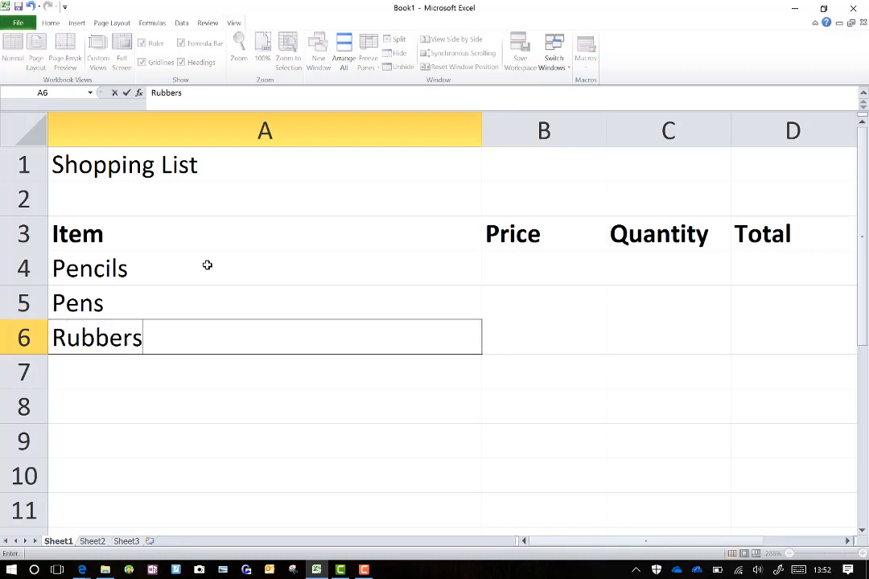
key(Return)
text(Rulers)
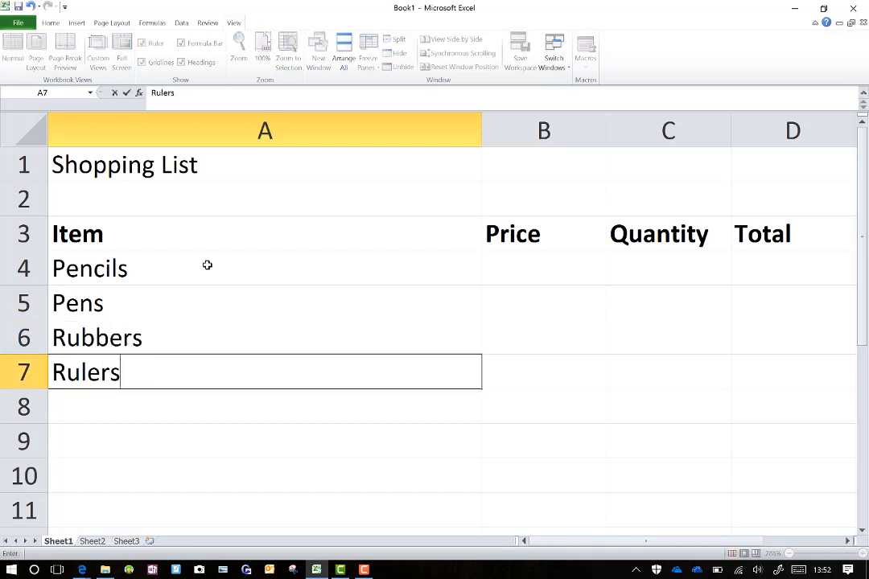
key(Right)
Apply the Currency number format to the price cells B4 to B7
key(Up)
key(Up)
key(Up)
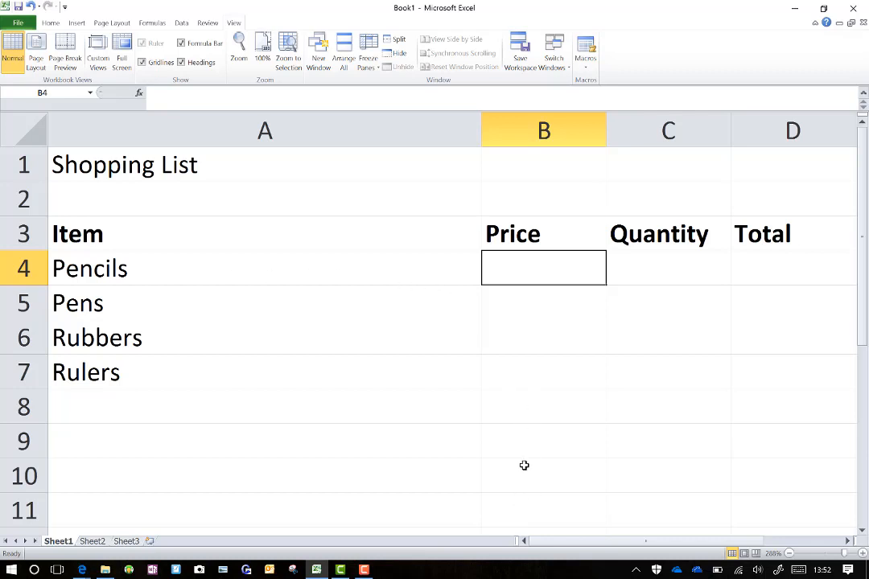
drag(514, 375, 519, 276)
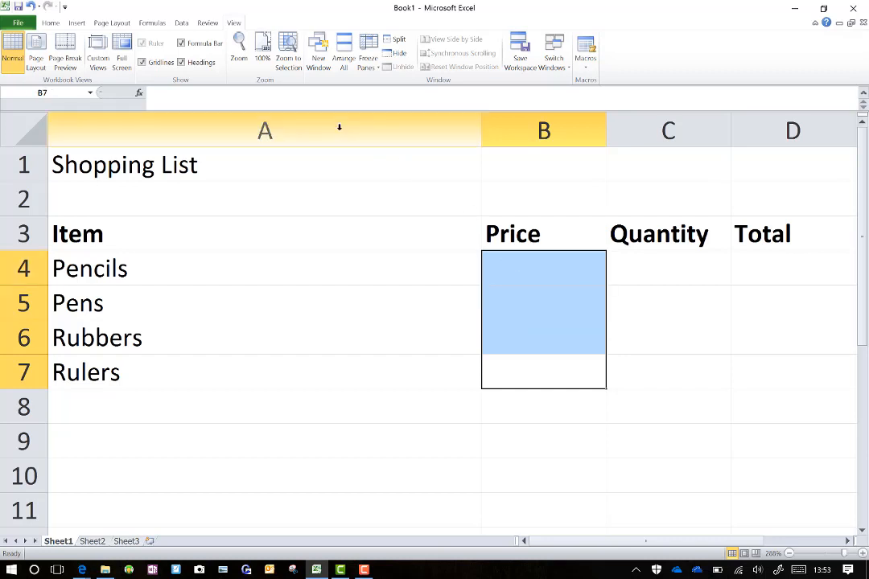
click(51, 23)
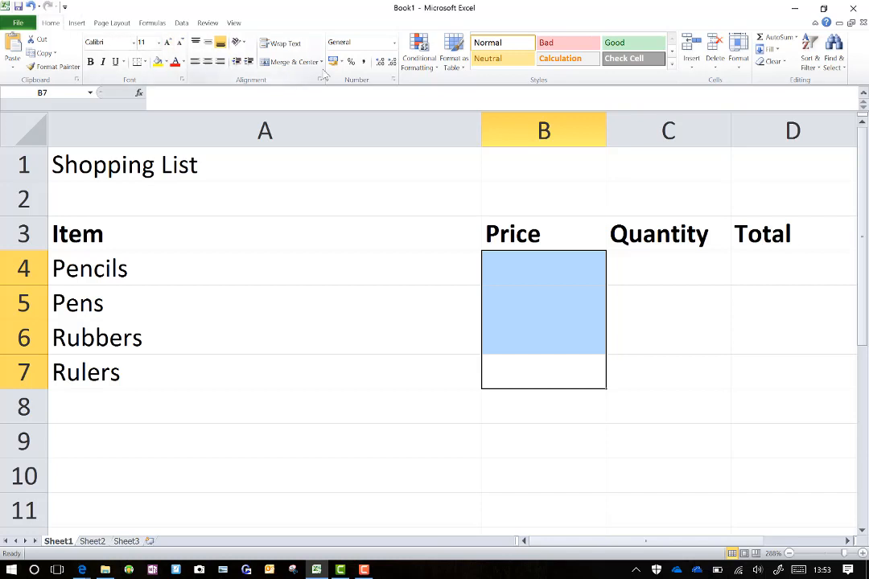
click(395, 43)
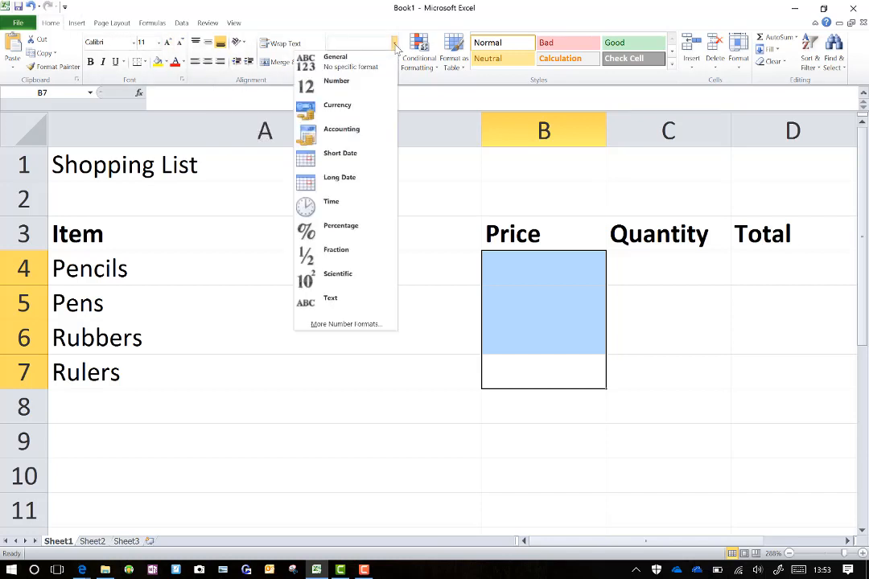
click(347, 112)
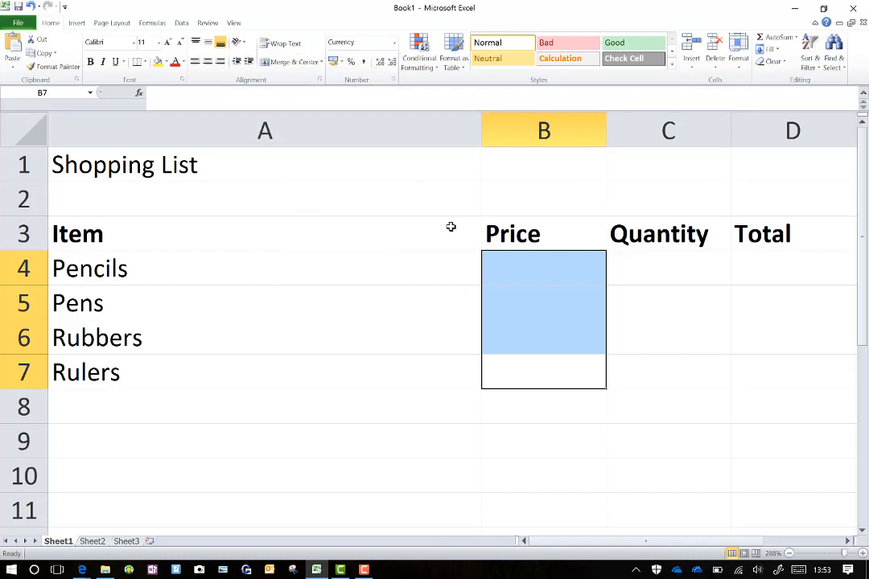
Enter the prices 0.75, 1.20, 0.30 and 1.45 in cells B4 to B7 for pencils, pens, rubbers and rulers
click(511, 267)
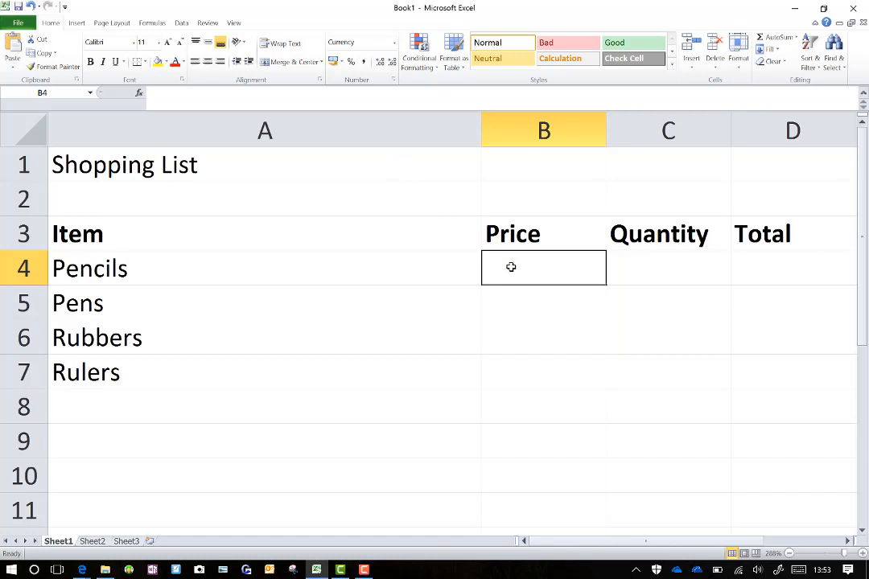
text(.75)
key(Return)
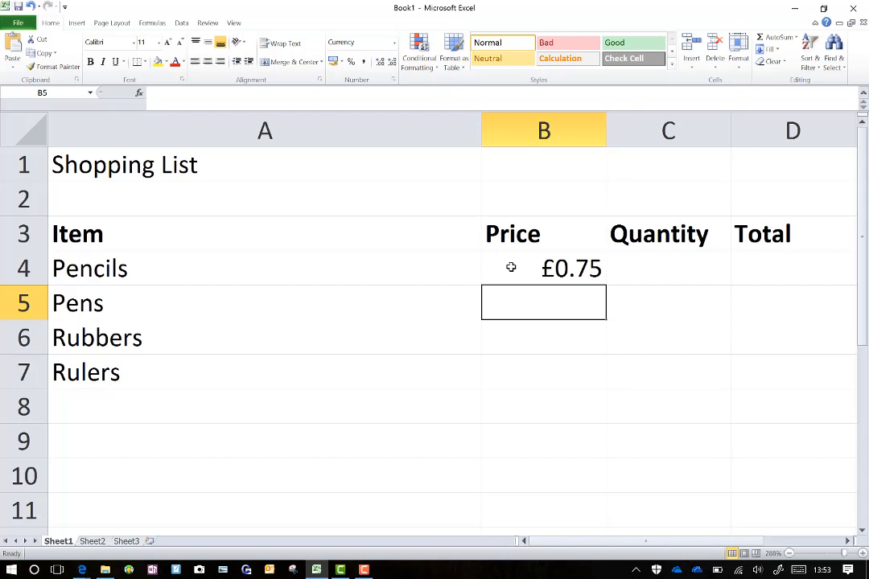
text(1.20)
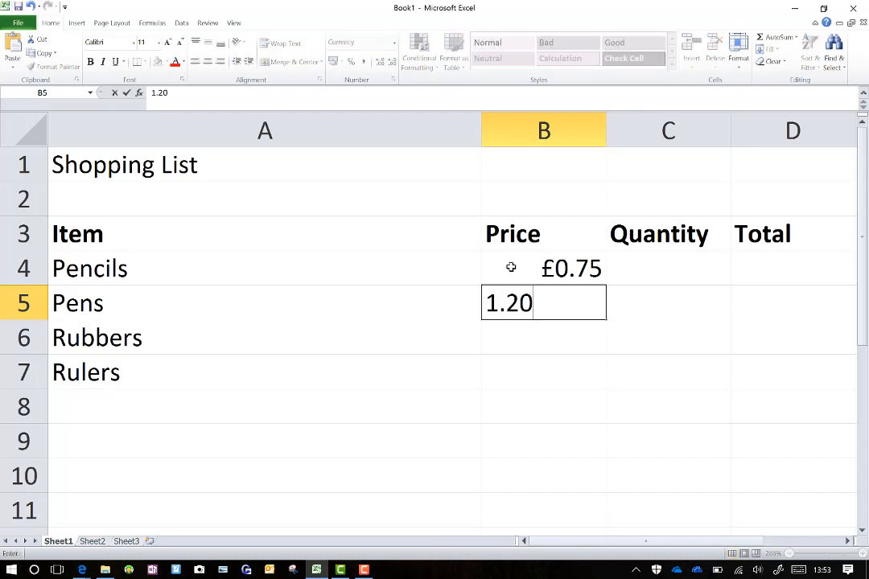
key(Return)
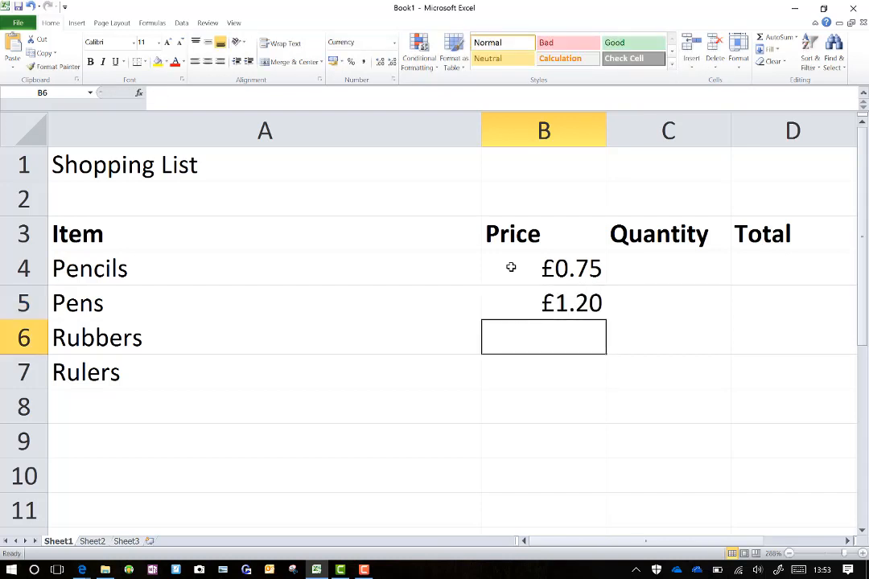
text(30)
key(Return)
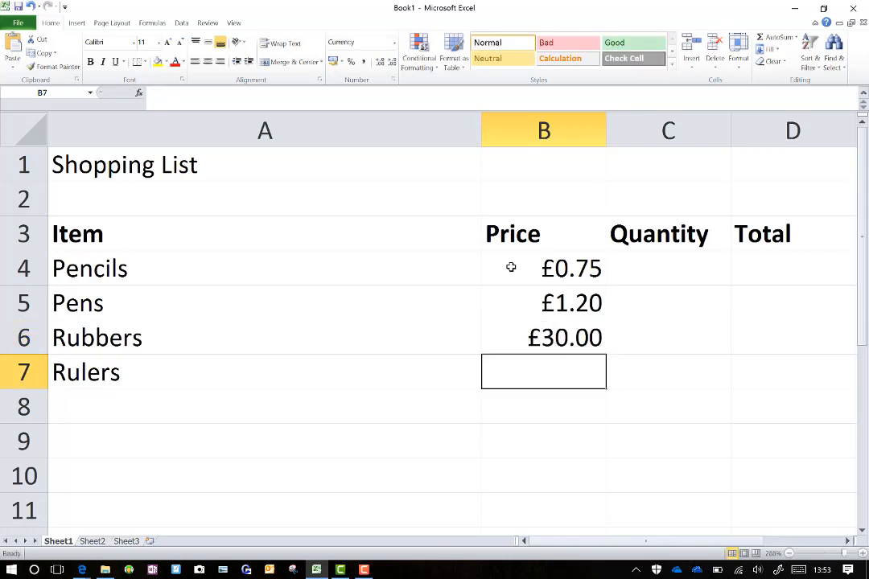
key(Up)
text(.30)
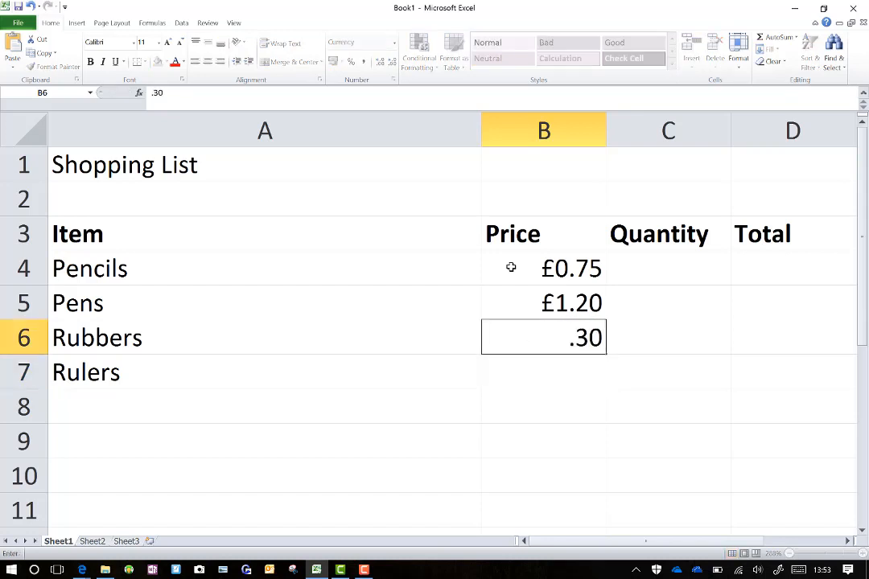
key(Return)
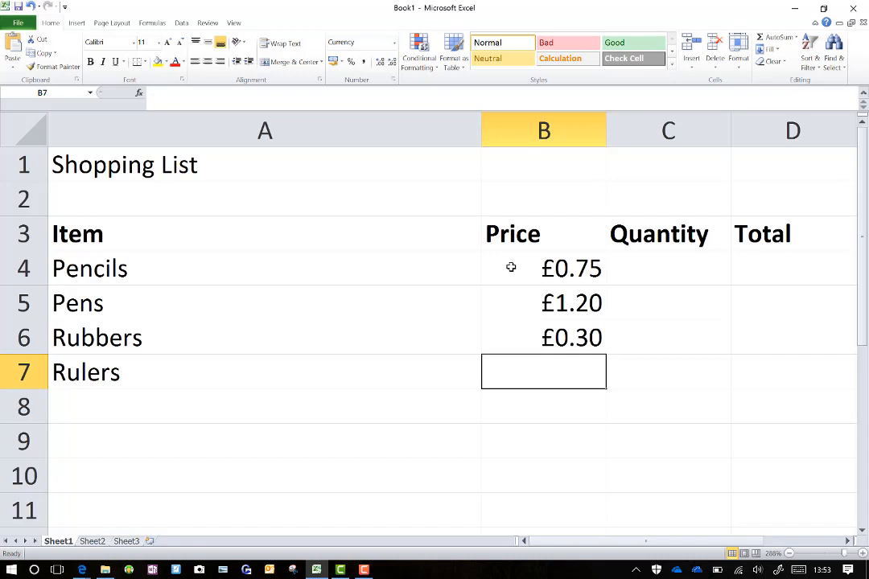
text(1.45)
key(Tab)
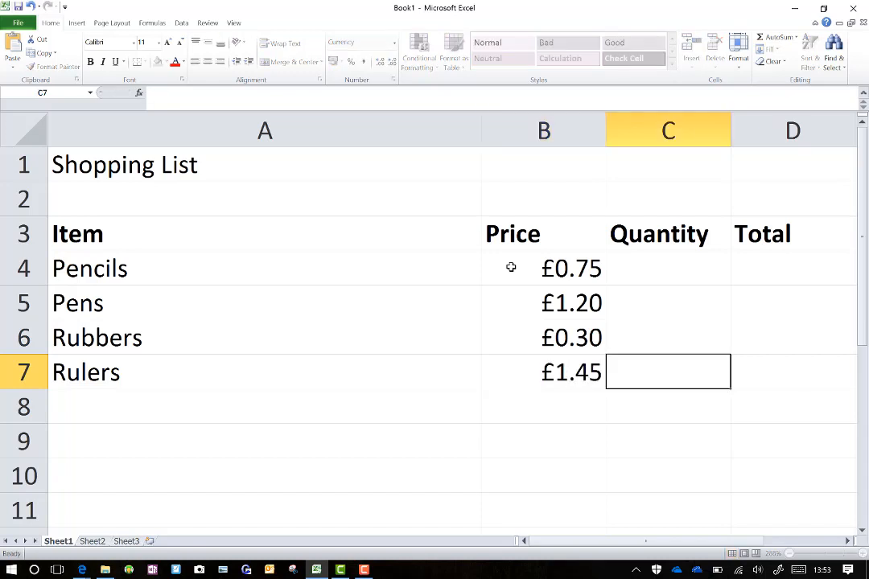
Enter the quantities 4, 6, 12 and 43 in cells C4 to C7
key(Up)
key(Up)
key(Up)
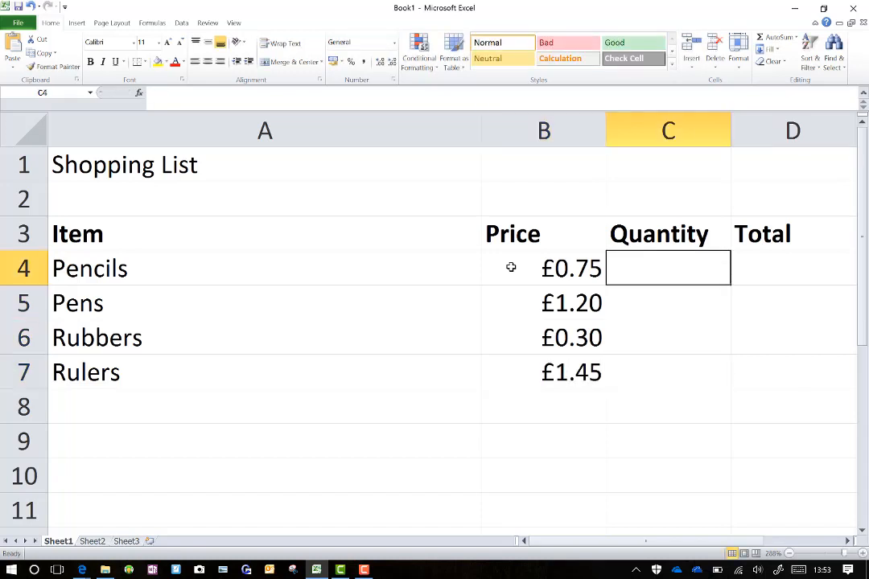
text(4)
key(Return)
text(6)
key(Return)
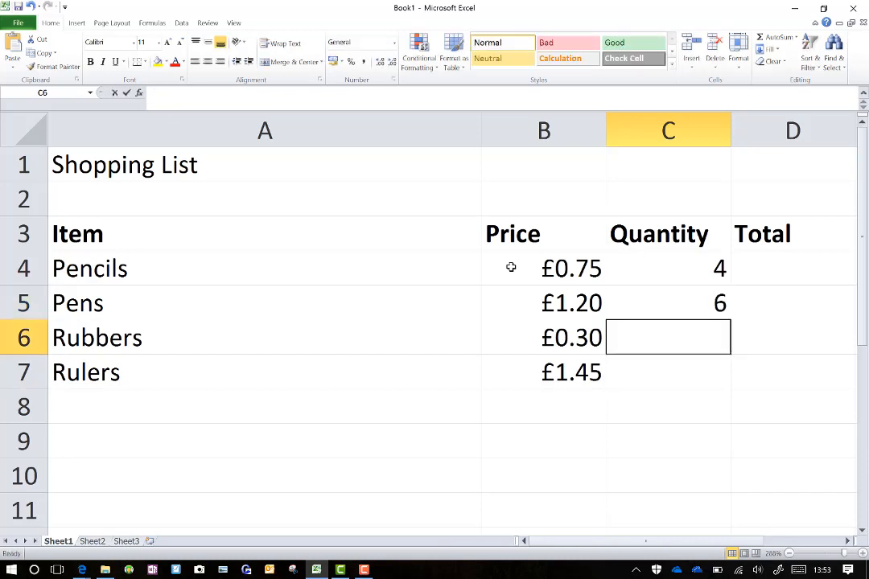
text(12)
key(Return)
text(43)
key(Return)
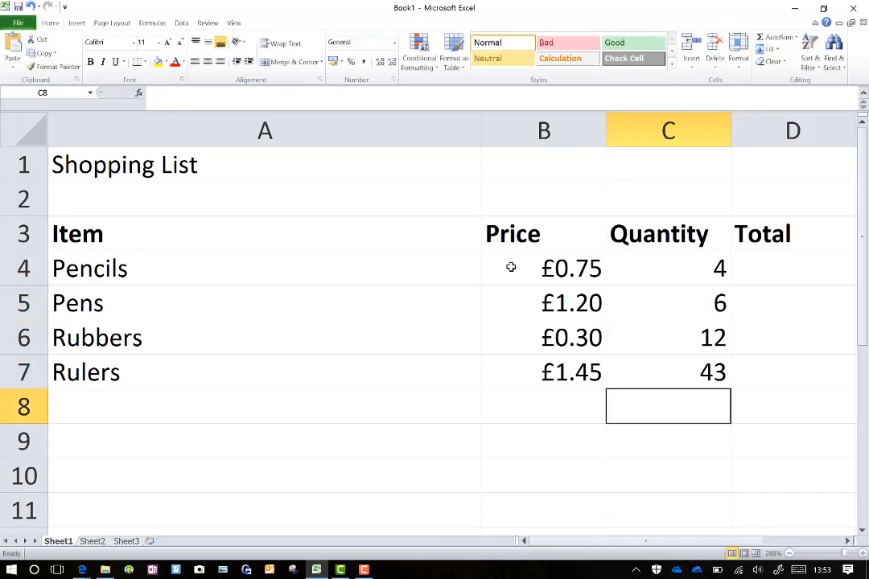
Calculate the pencils total in D4 by multiplying price by quantity with the formula =B4*C4
key(Right)
key(Up)
key(Up)
key(Up)
key(Up)
key(Up)
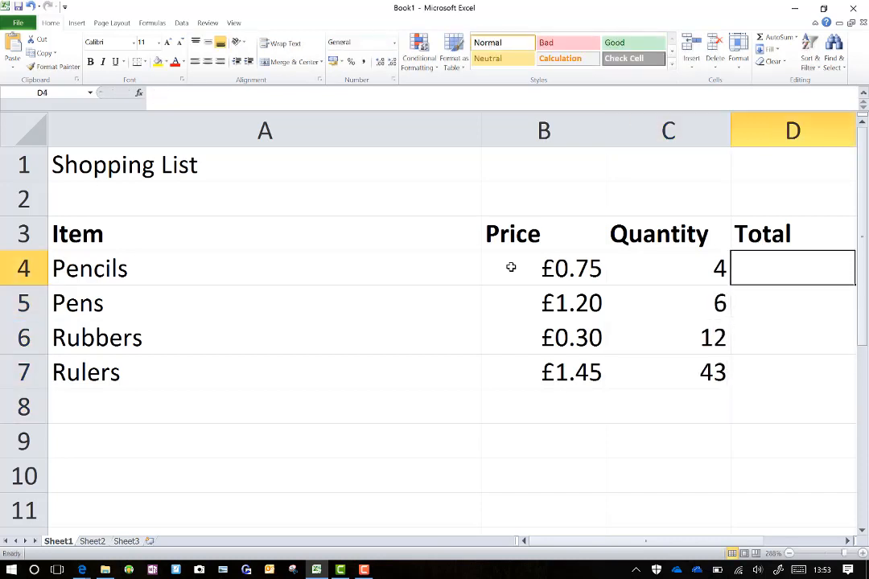
key(Down)
text(=)
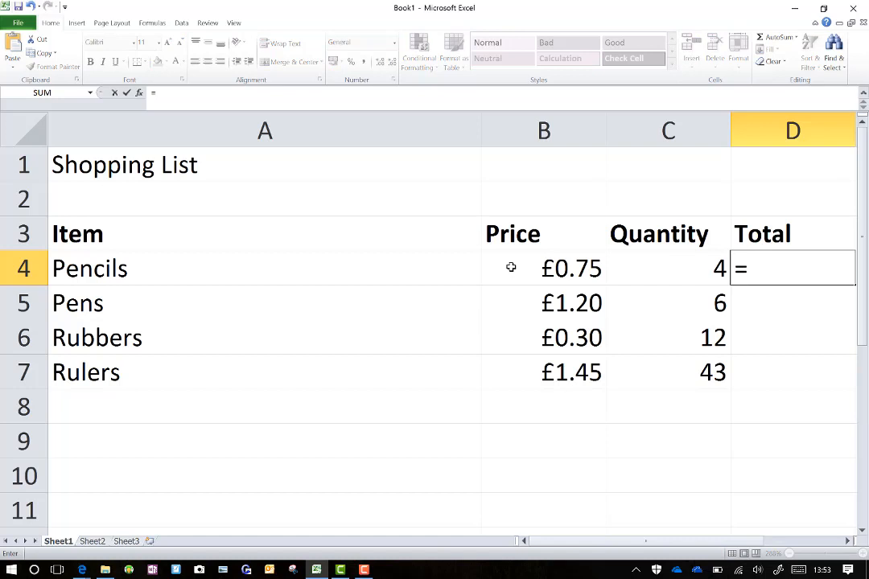
click(508, 267)
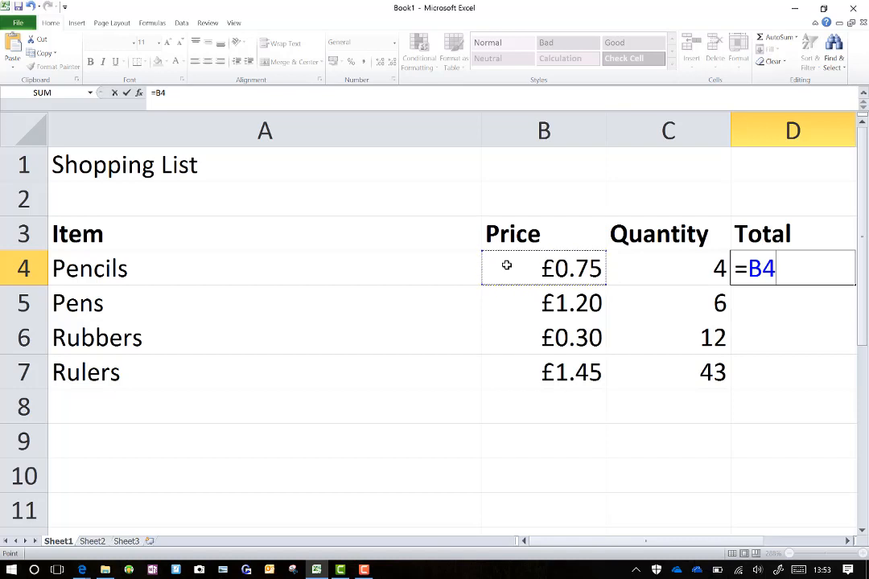
text(*)
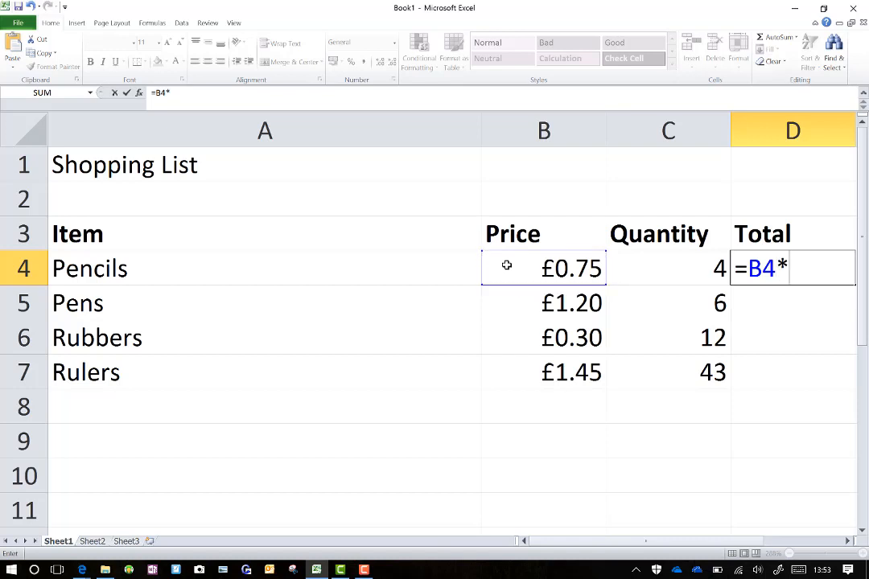
click(652, 270)
key(Return)
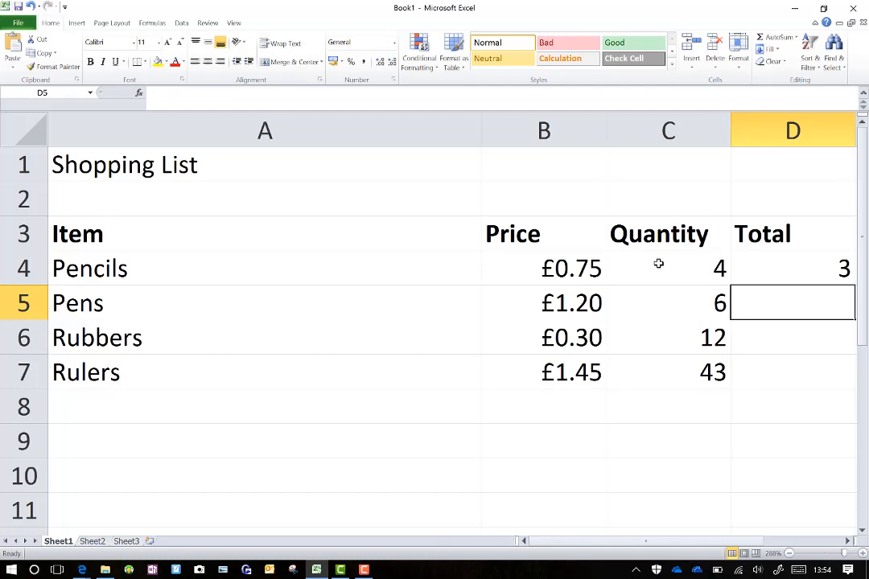
Apply the Currency number format to the total cells D4 to D7
key(Right)
key(Left)
key(Left)
key(Left)
key(Left)
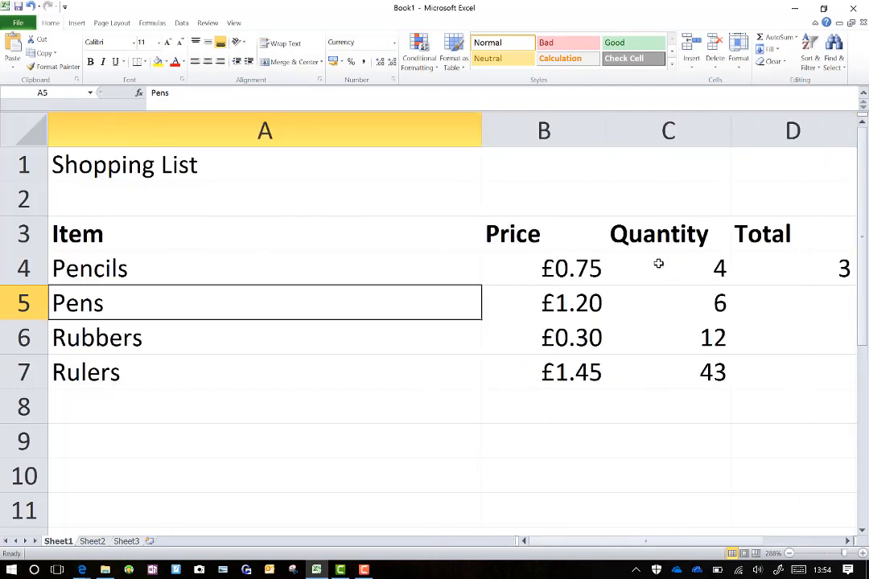
drag(770, 268, 781, 371)
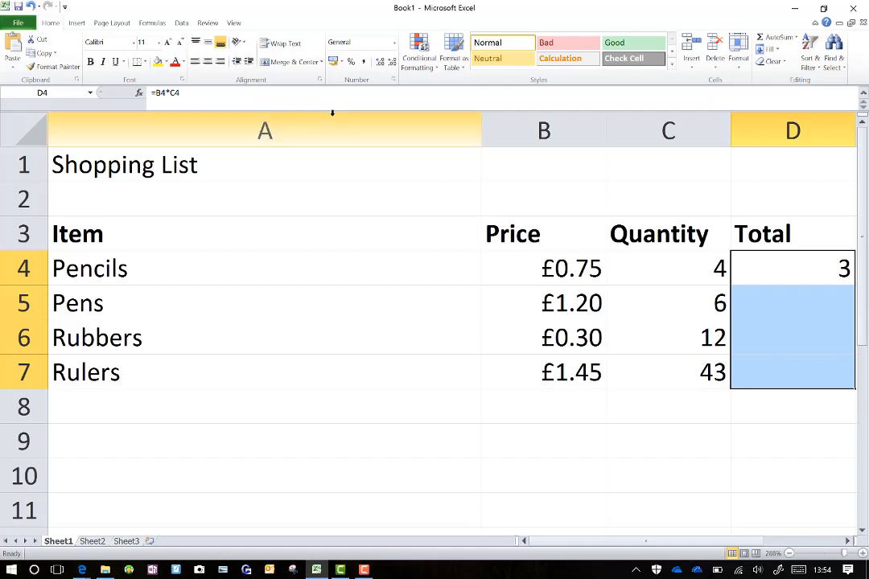
click(395, 46)
click(304, 109)
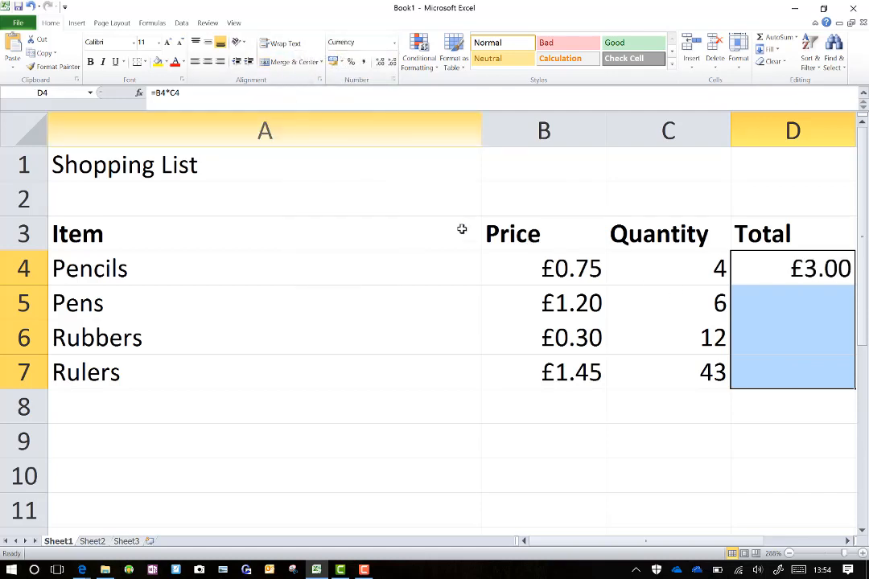
Calculate the pens total in D5 with the formula =C5*B5
click(774, 312)
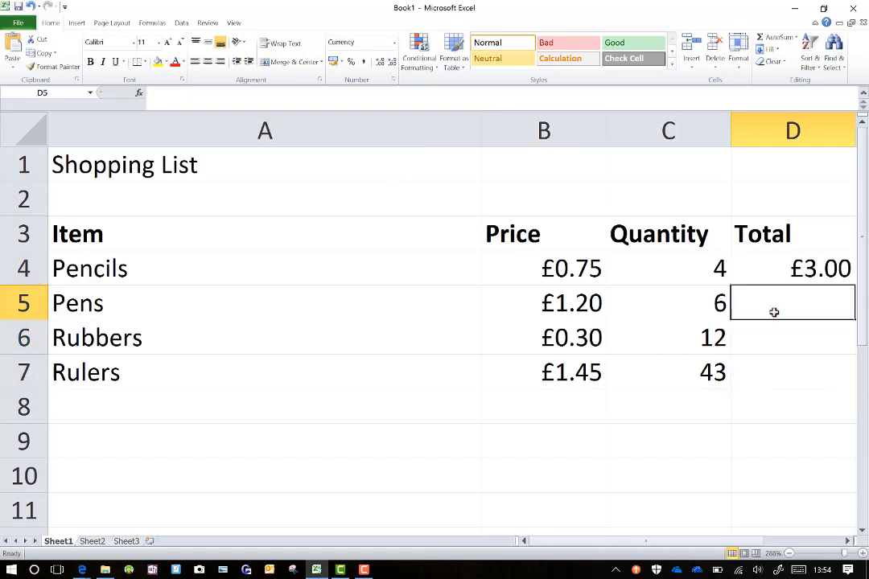
text(=)
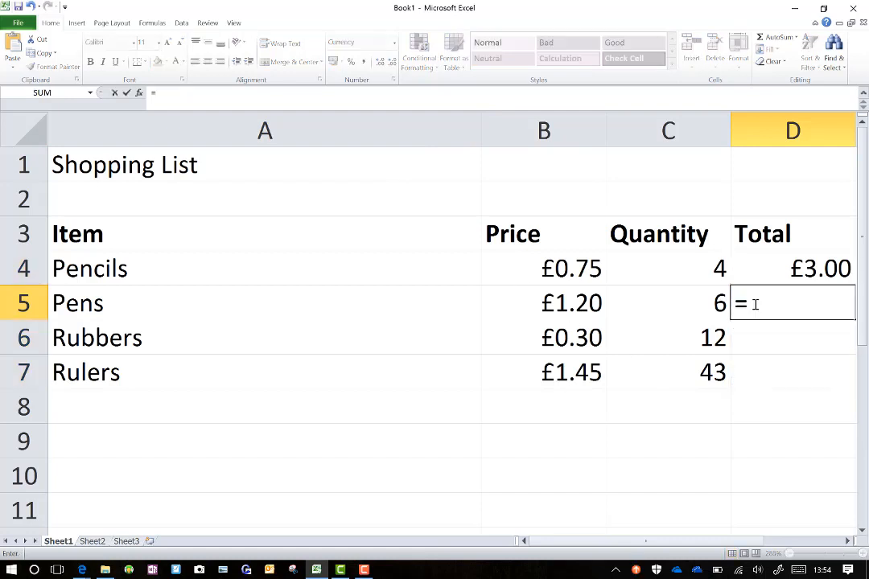
click(701, 301)
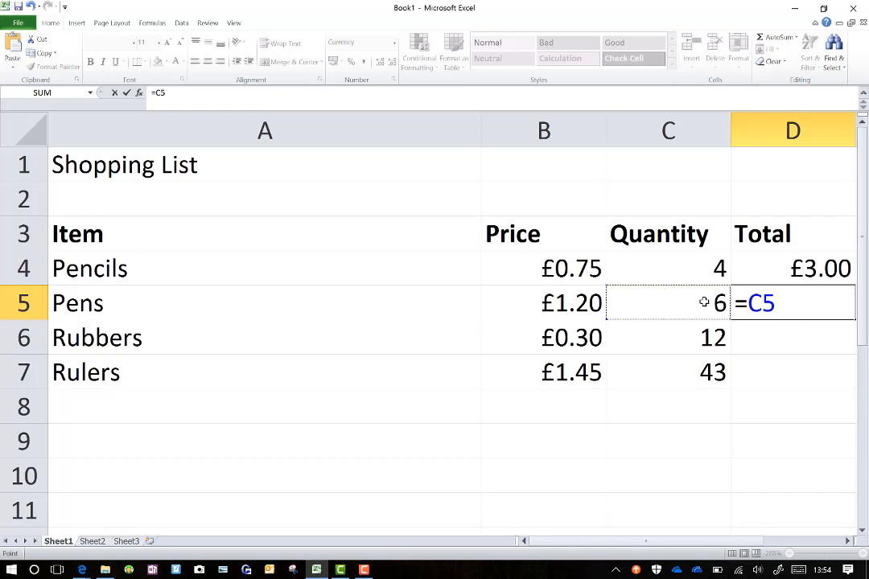
text(\)
key(BackSpace)
text(*)
click(569, 301)
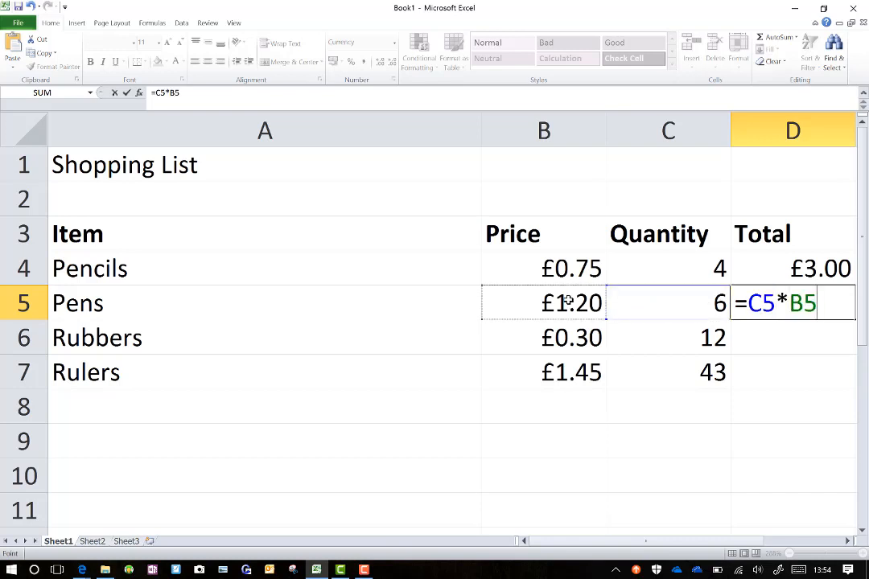
key(Return)
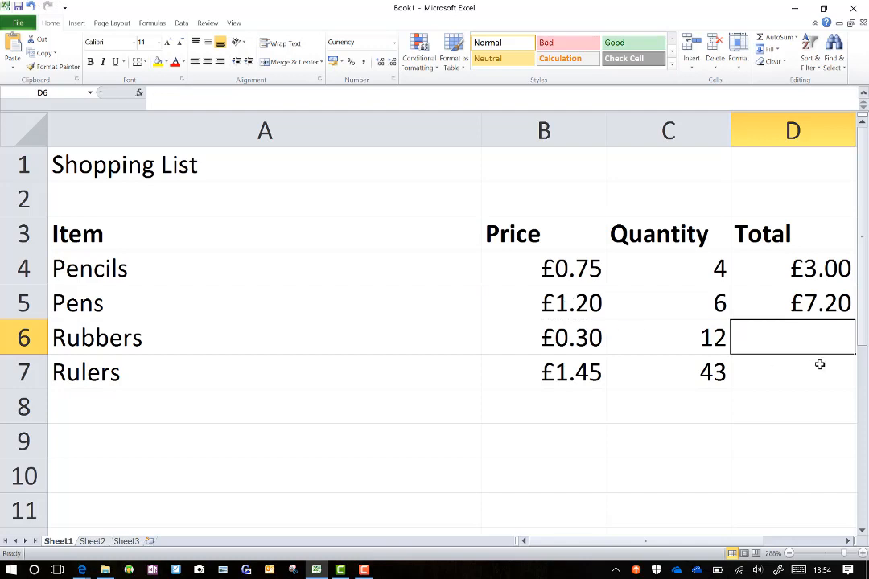
Fill the pens total formula from D5 down to D7 for the rubbers and rulers rows
key(Right)
click(437, 300)
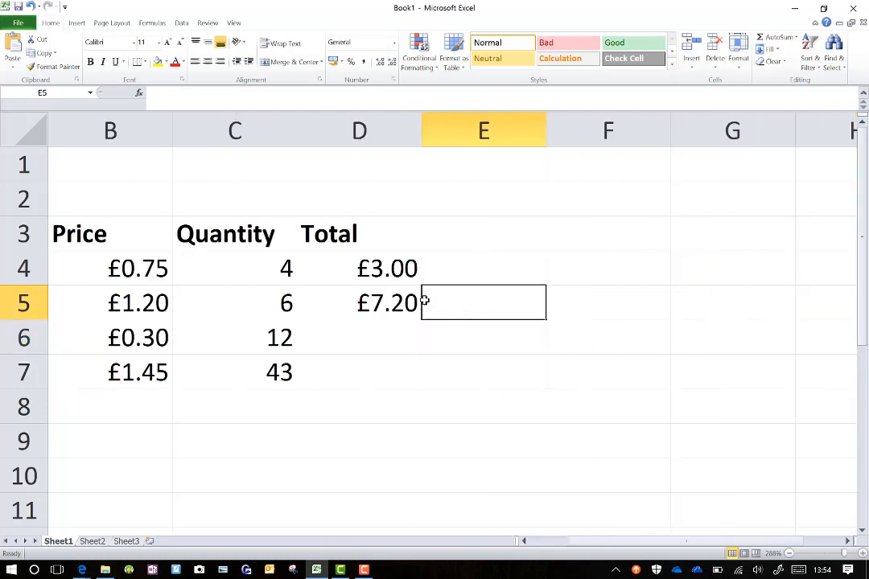
click(413, 304)
drag(423, 318, 424, 386)
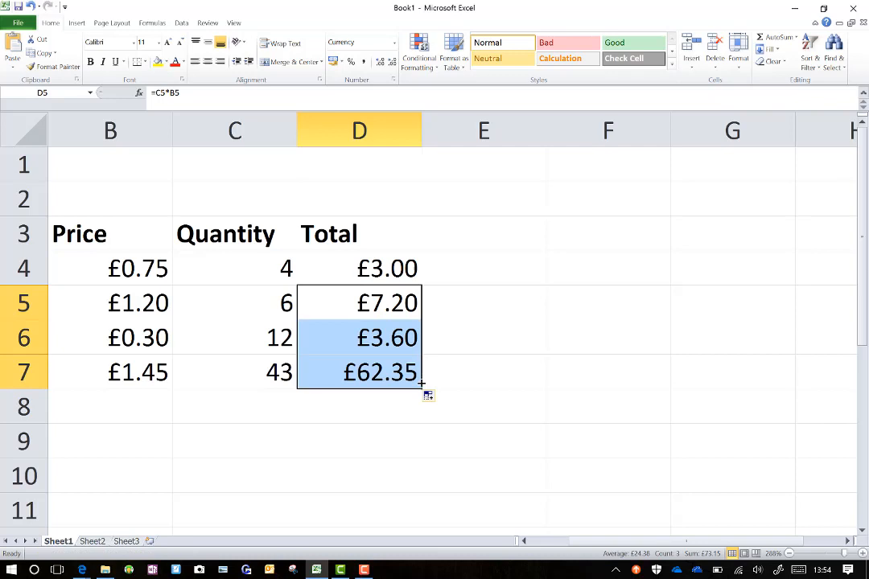
Add the label Total in cell C8, below the quantities
click(358, 391)
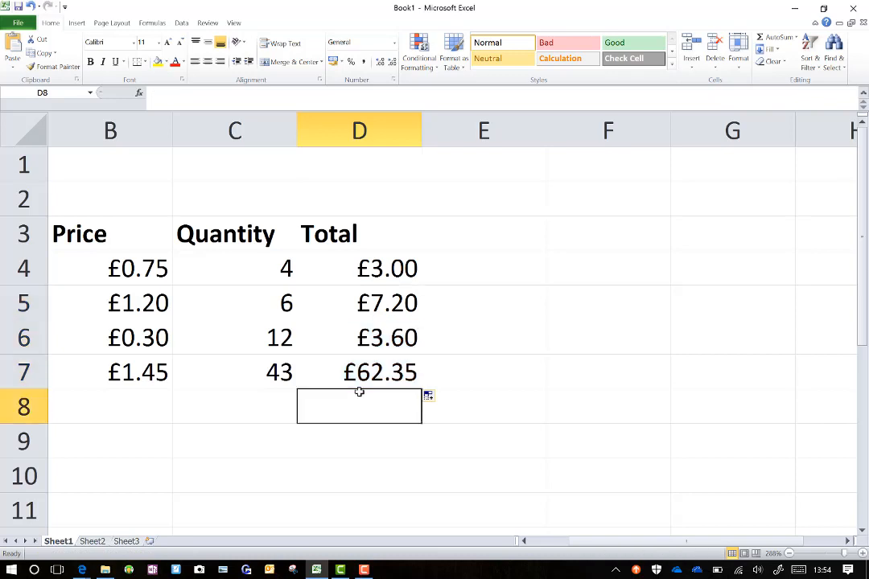
key(Left)
key(Left)
key(Left)
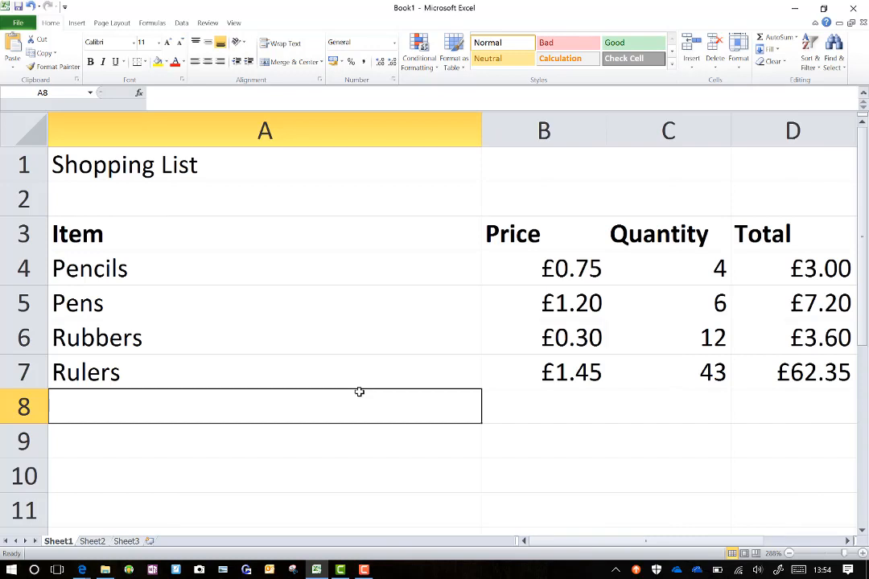
key(Right)
key(Right)
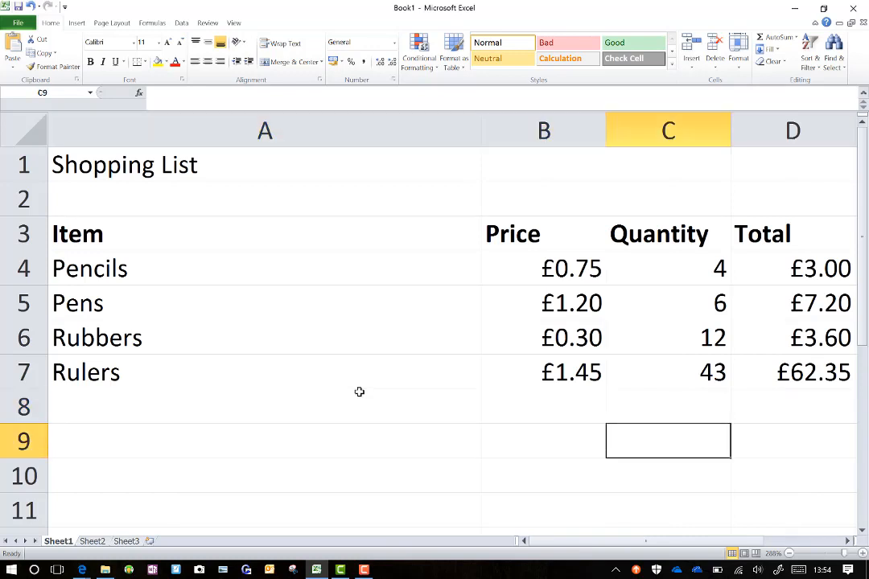
text(Total)
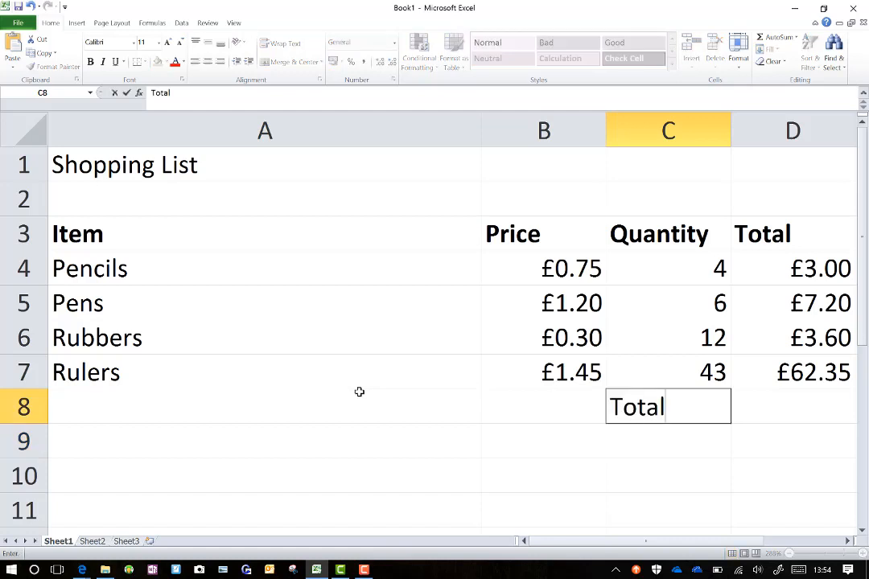
Add up the item totals in D8 using AutoSum with the range D4:D7
key(Right)
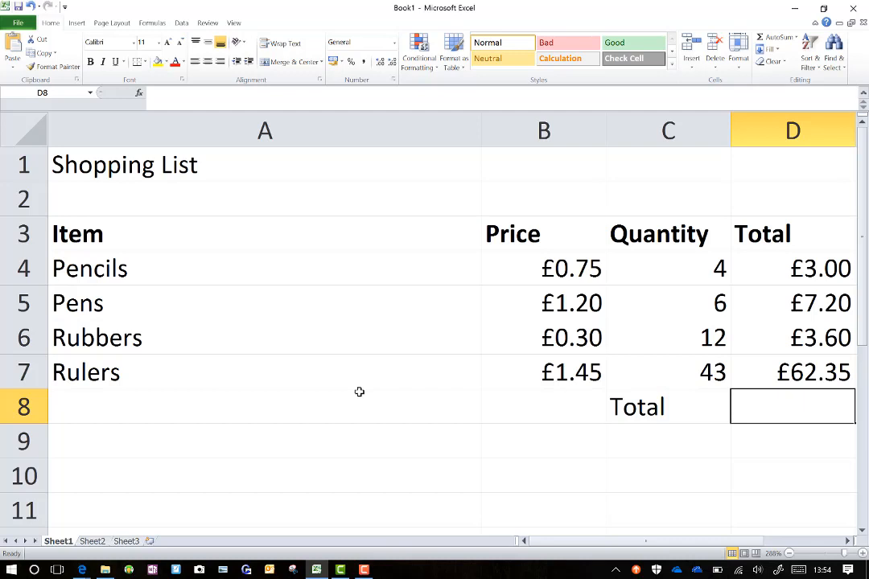
click(771, 37)
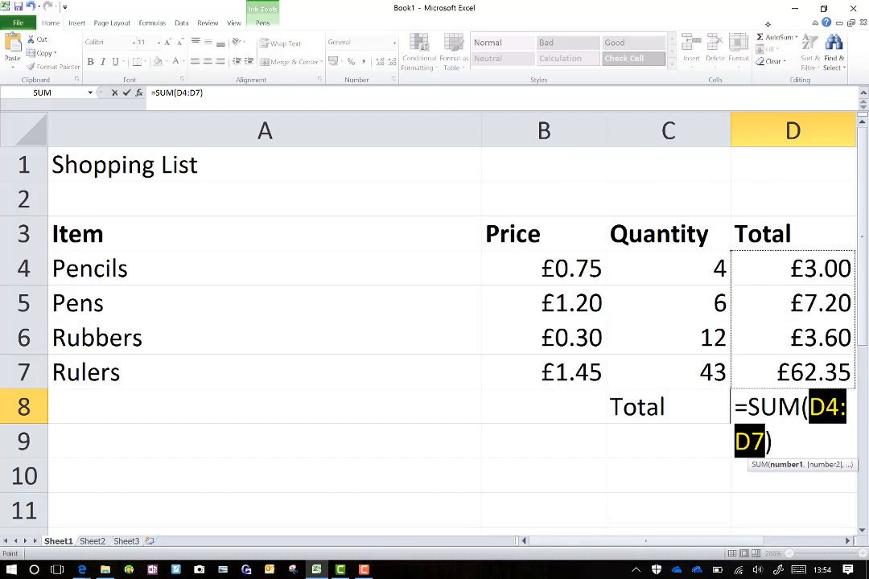
key(Return)
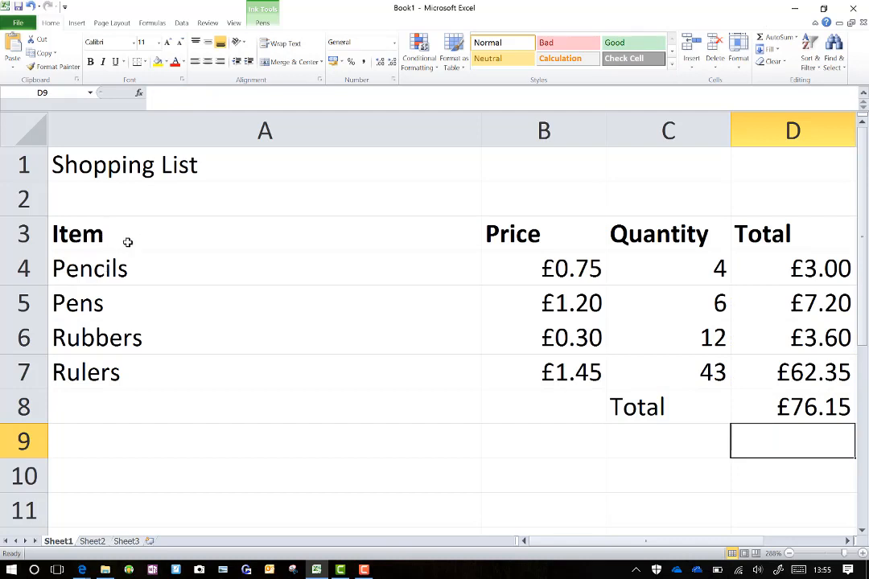
Apply the Bad cell style to the whole table in A3:D8
drag(126, 242, 766, 406)
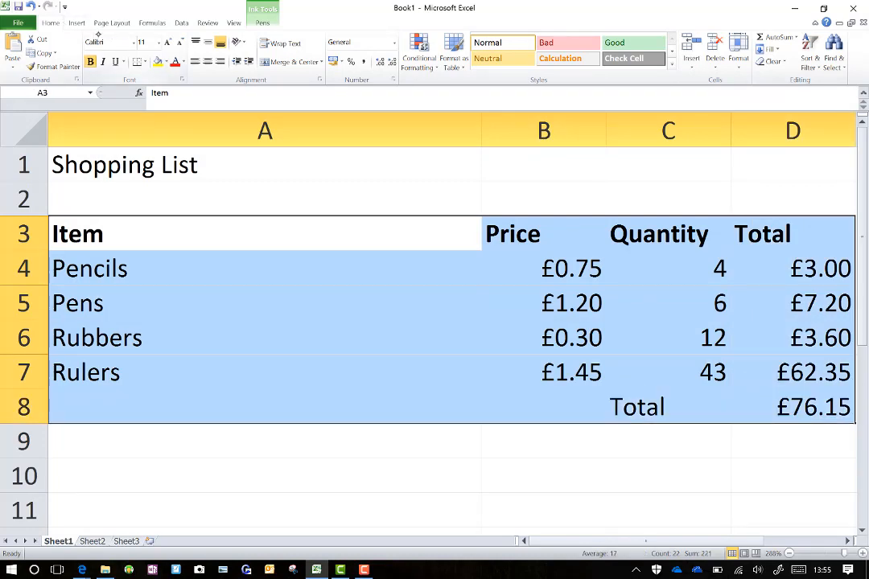
click(545, 42)
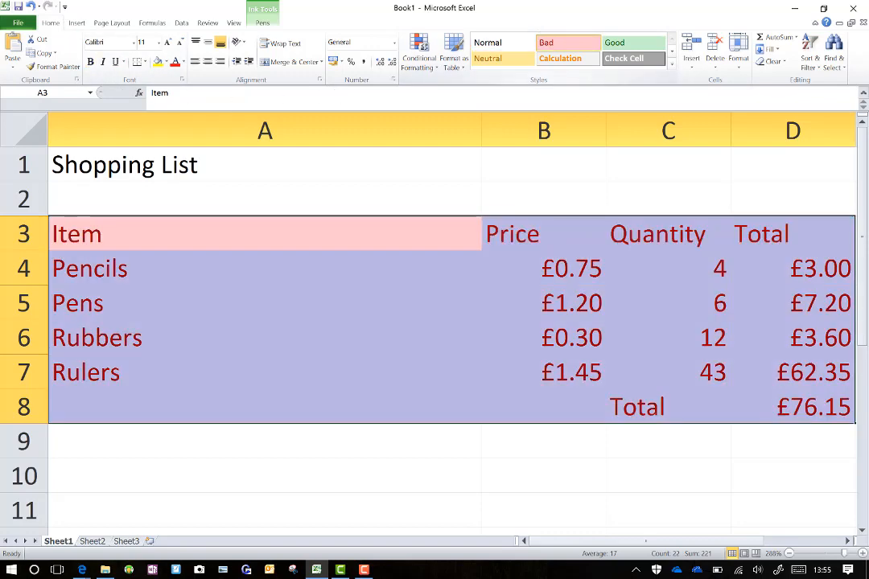
Reset the table in A3:D8 to the Normal cell style and apply all borders to it
click(486, 42)
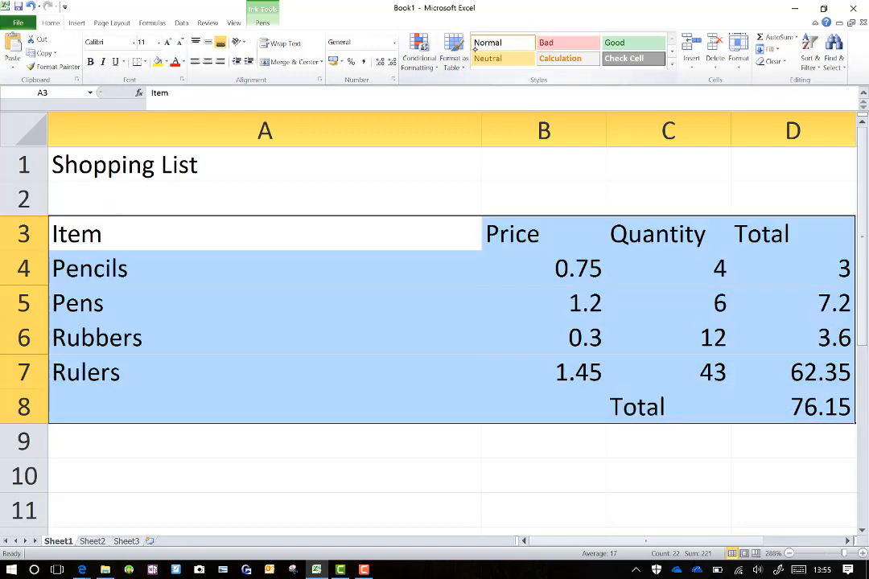
click(143, 61)
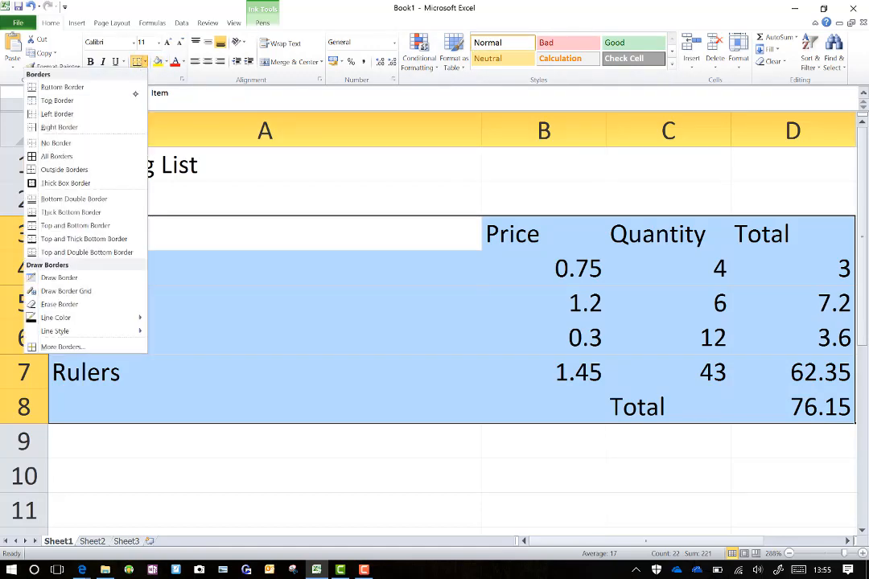
click(56, 156)
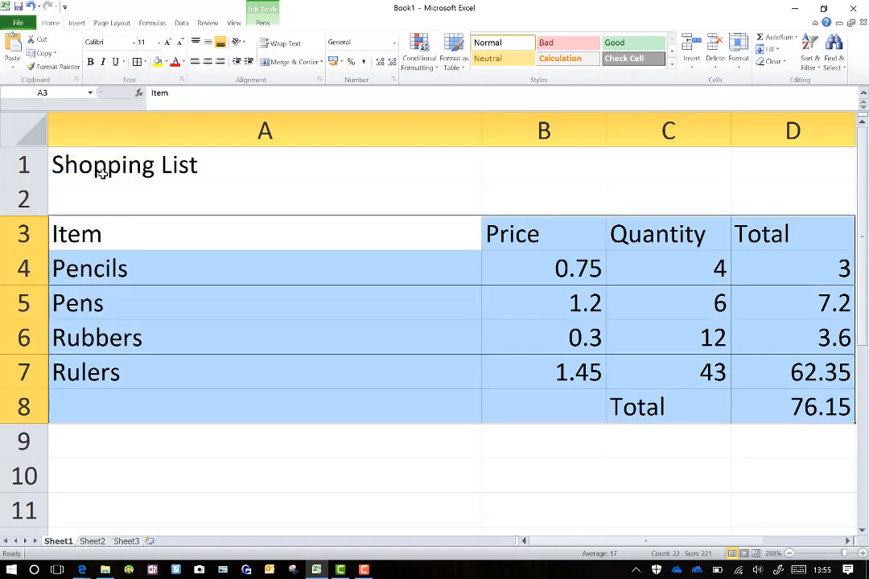
click(278, 438)
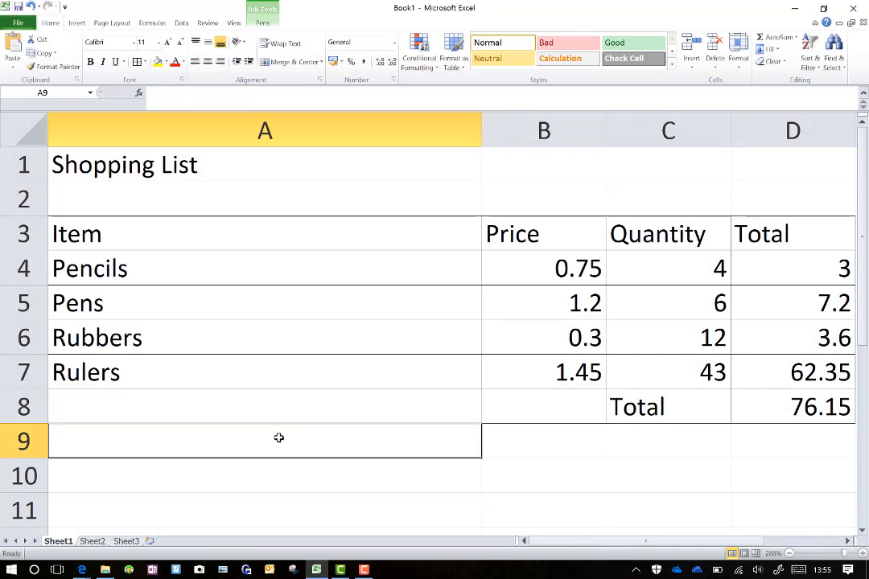
Fill the heading cells A3:D3 with yellow
drag(736, 230, 296, 228)
click(158, 62)
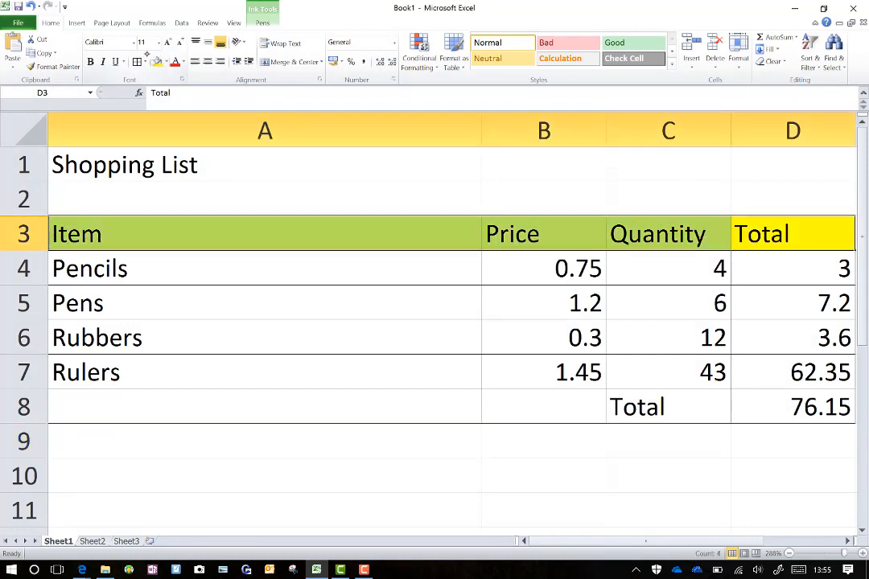
click(171, 397)
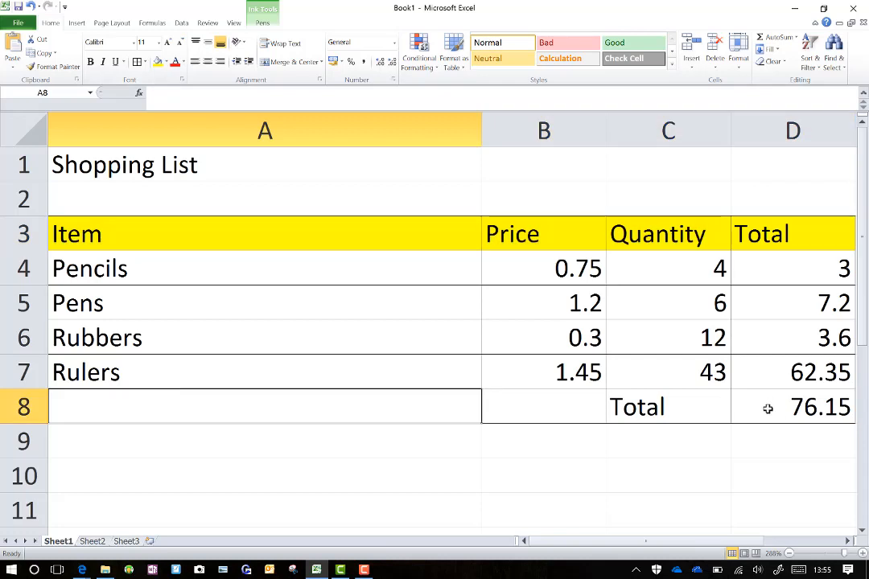
Format the totals in D4:D8 as Currency
drag(769, 407, 755, 255)
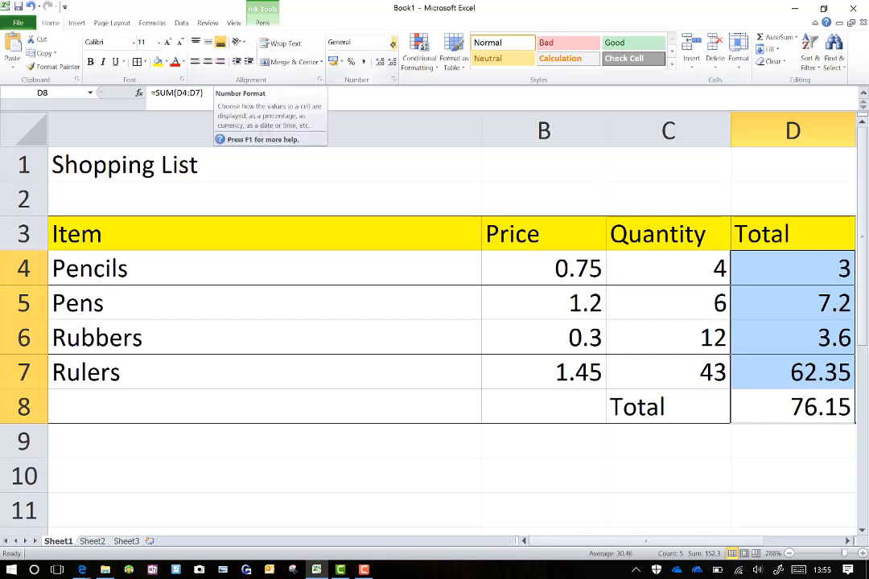
click(393, 42)
click(338, 111)
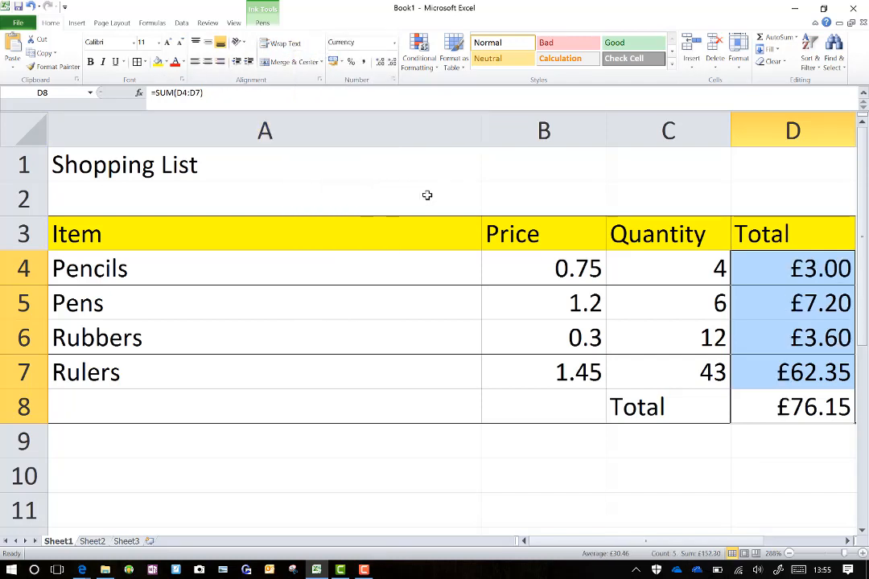
Format the prices in B4:B7 as Currency
drag(566, 370, 531, 269)
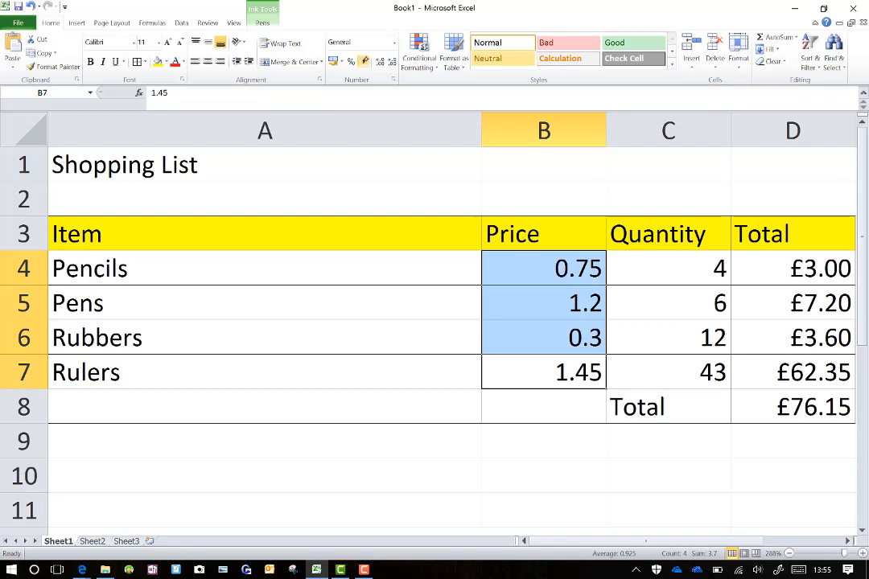
click(393, 42)
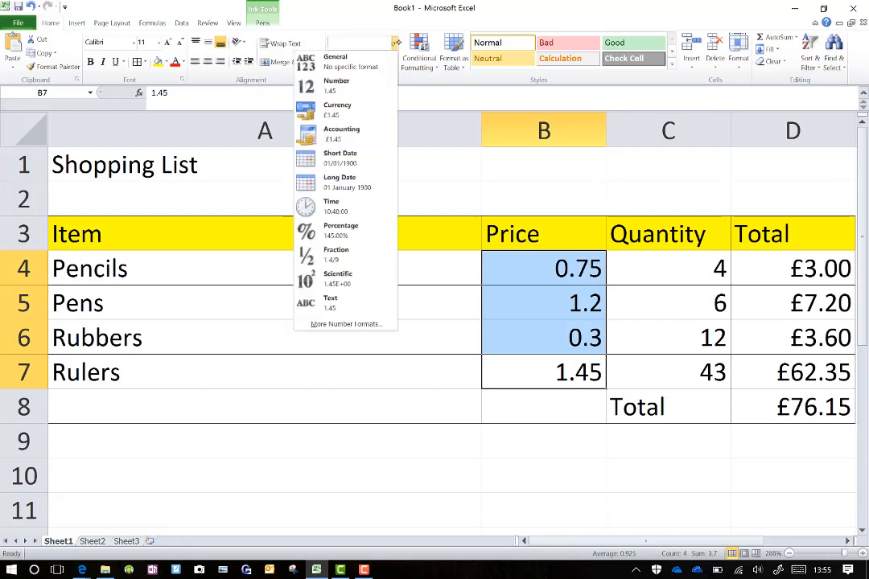
click(343, 107)
click(384, 454)
double_click(385, 455)
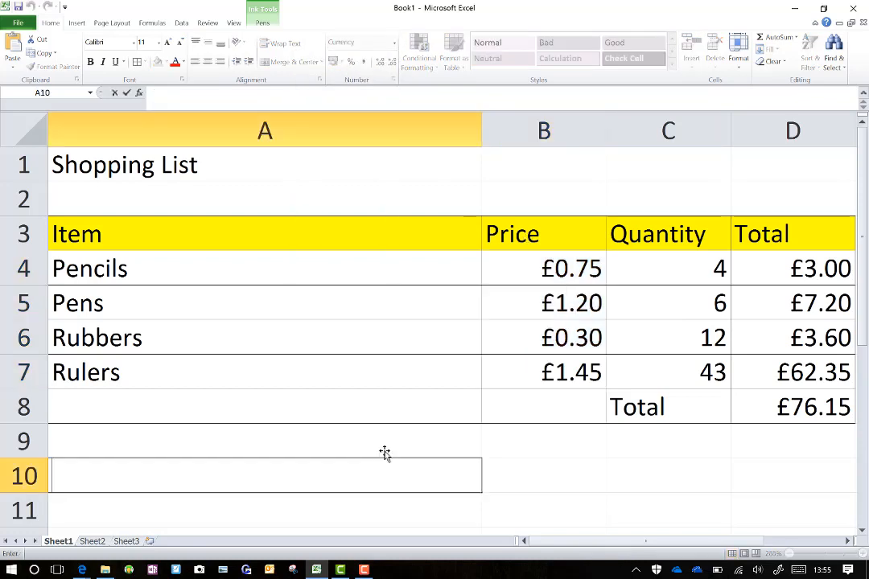
key(Tab)
key(Tab)
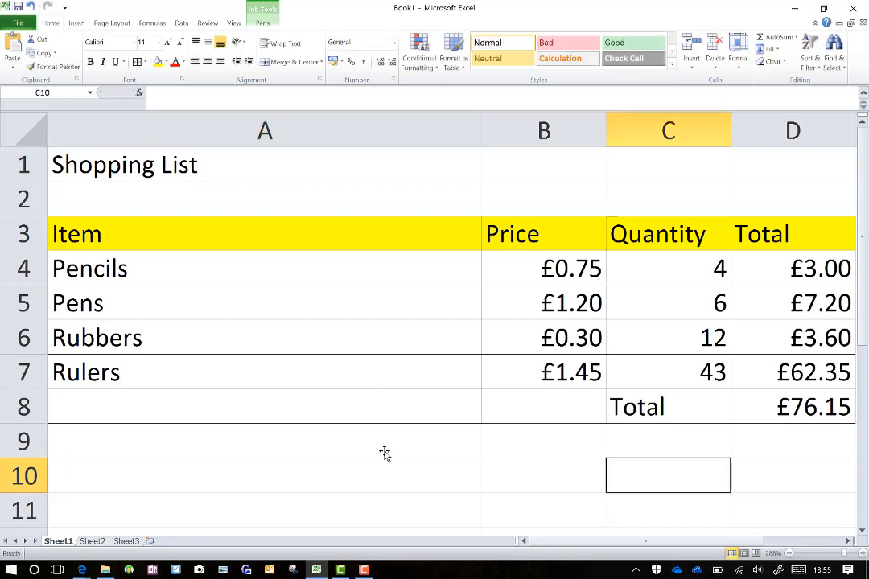
Make the grand total in D8 and its Total label in C8 bold
click(754, 398)
key(ctrl+b)
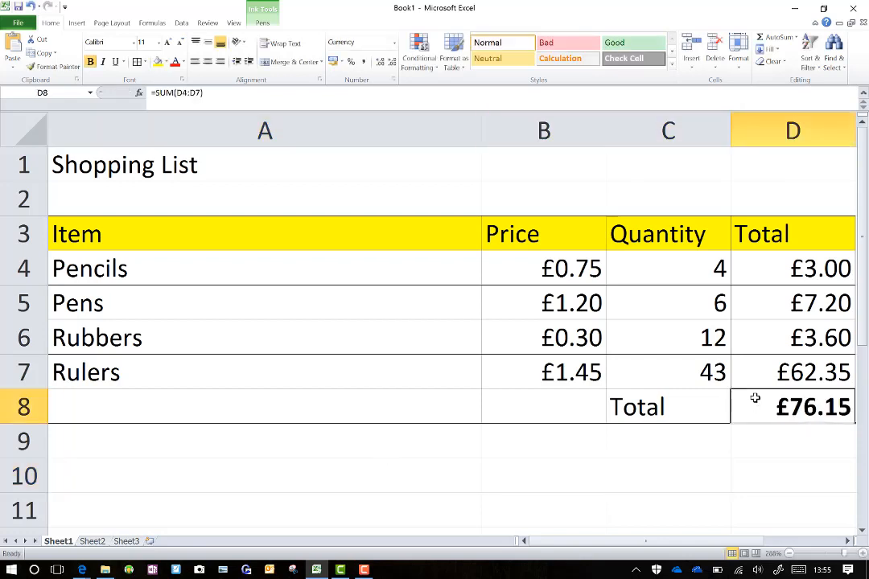
key(Left)
key(ctrl+b)
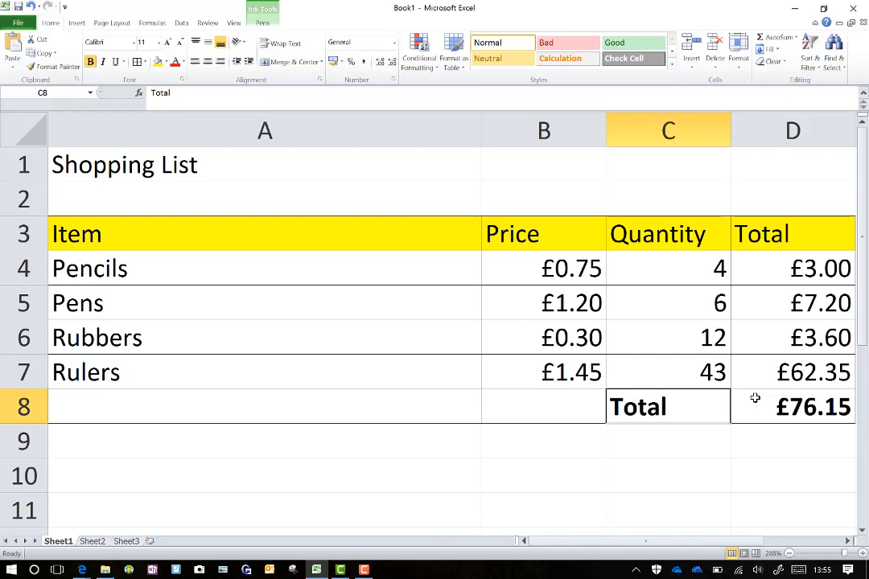
Make the Shopping List title in A1 bold
key(Left)
key(Left)
key(Up)
key(Up)
key(Up)
key(Up)
key(Up)
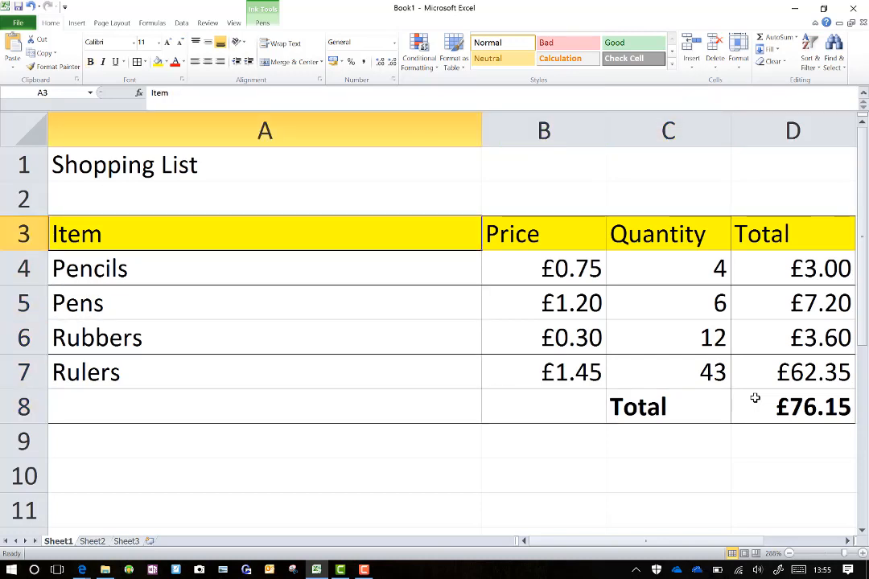
key(Up)
key(Up)
key(ctrl+b)
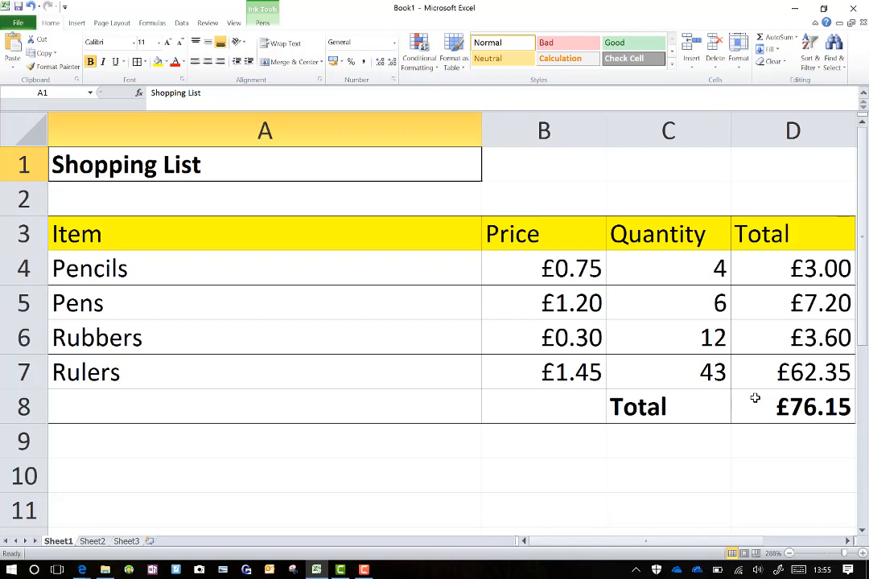